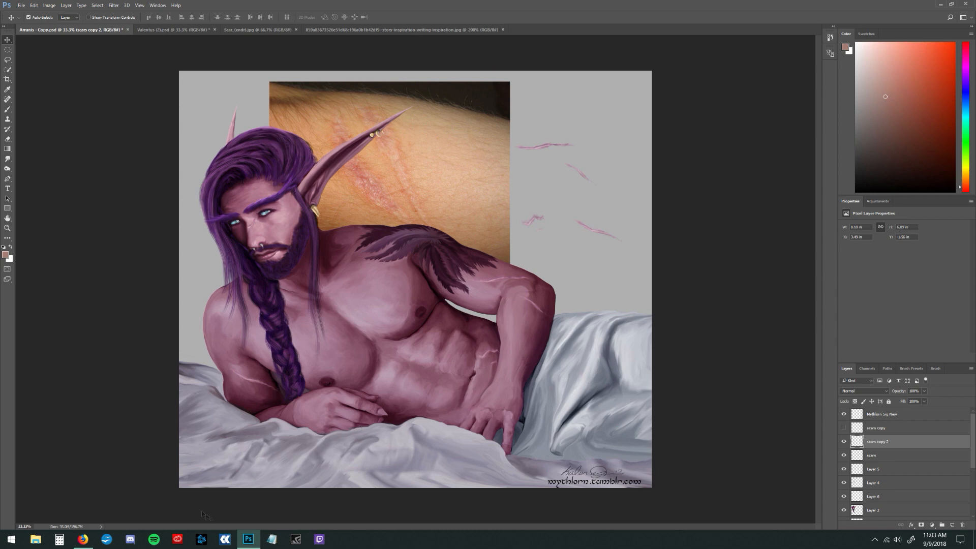
Switch to Firefox and examine the Wikipedia article on scars, covering the arm scar photo, scar types and pathophysiology
click(82, 540)
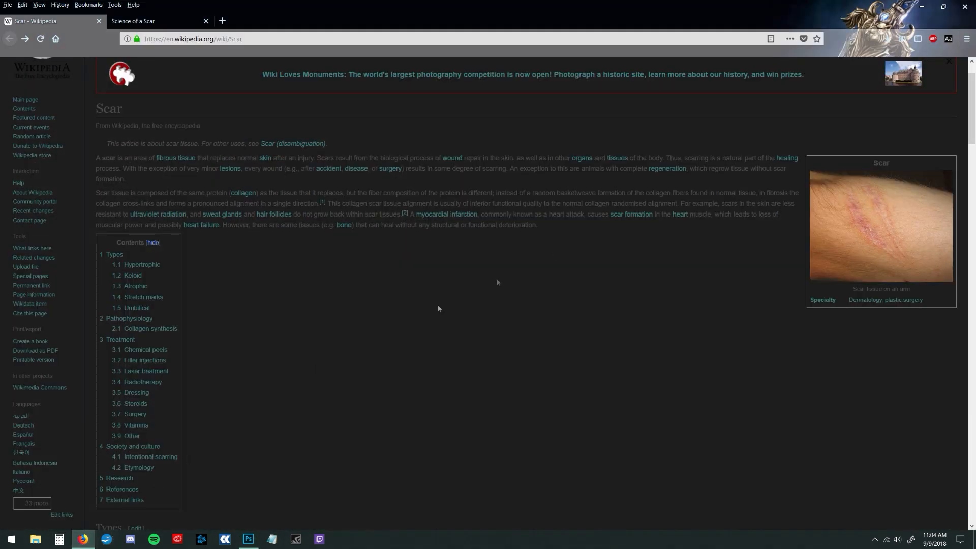
scroll(971, 145, down, 2)
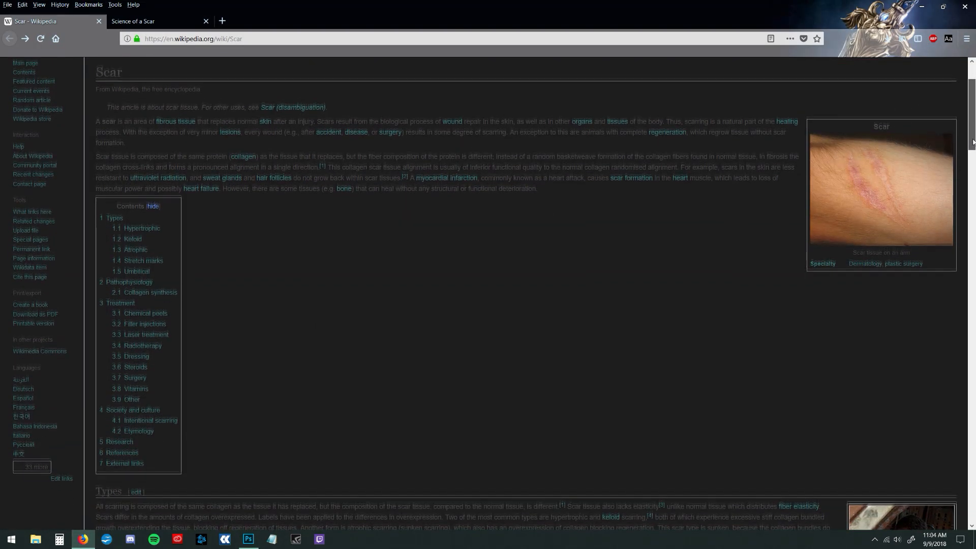
scroll(973, 144, up, 1)
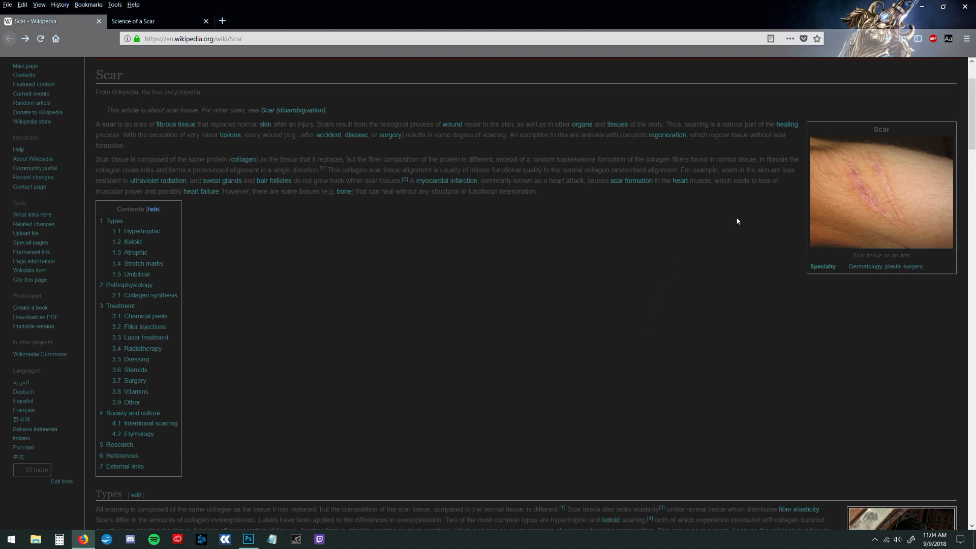
scroll(973, 146, down, 1)
drag(973, 144, 970, 146)
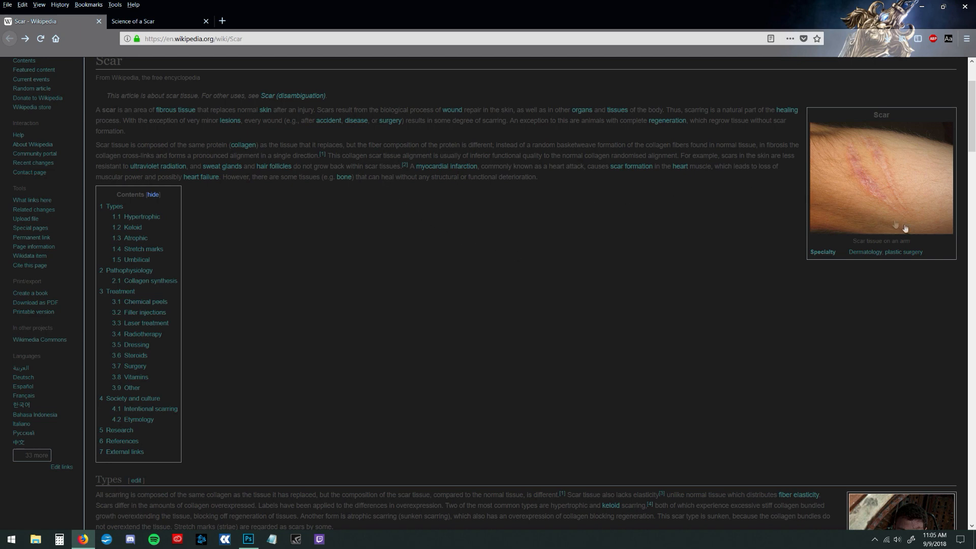
drag(973, 142, 974, 228)
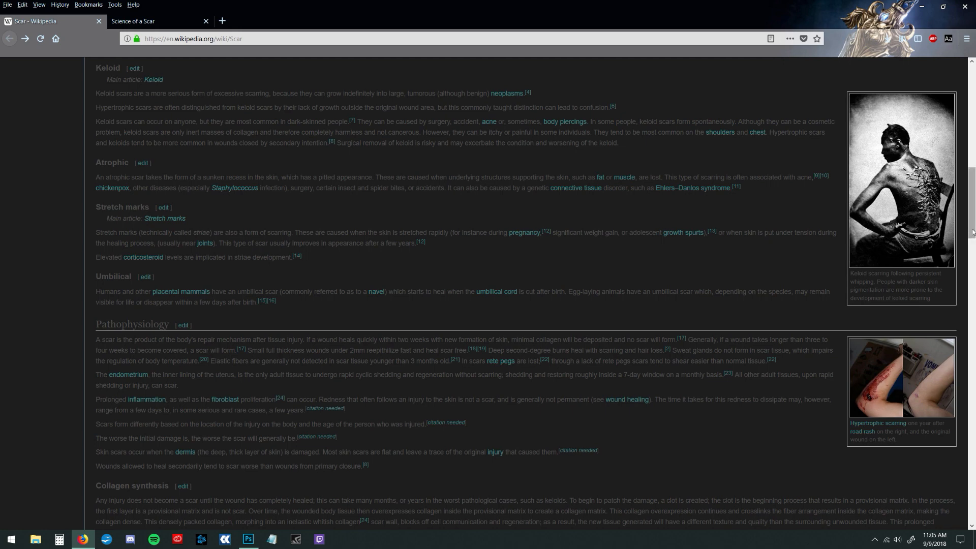
drag(973, 231, 975, 128)
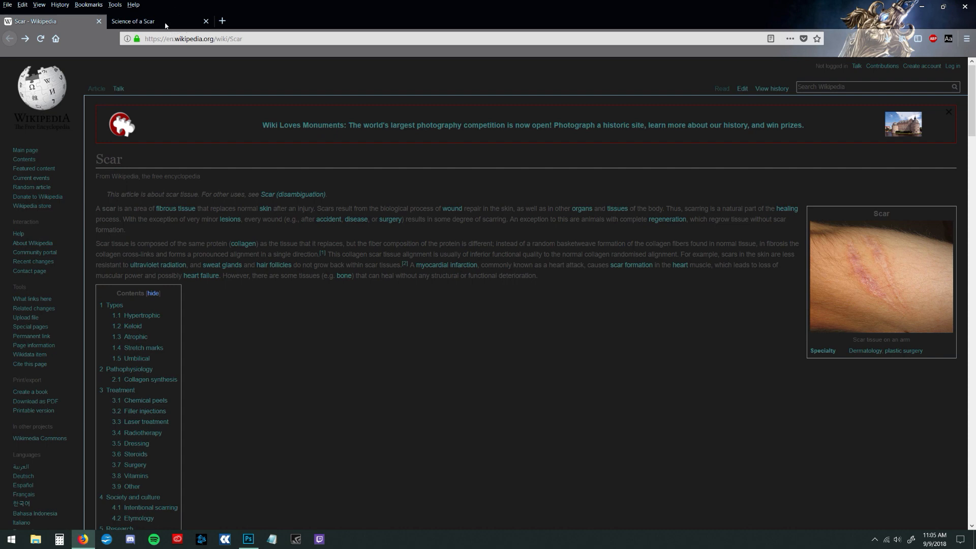
Review the Science of a Scar page on why scars have different colors, and return to Photoshop
click(128, 27)
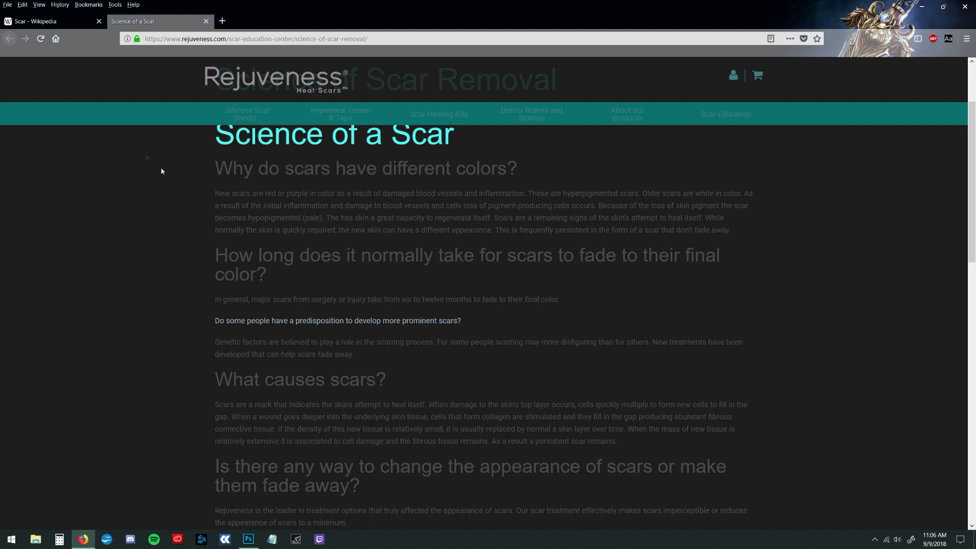
click(66, 24)
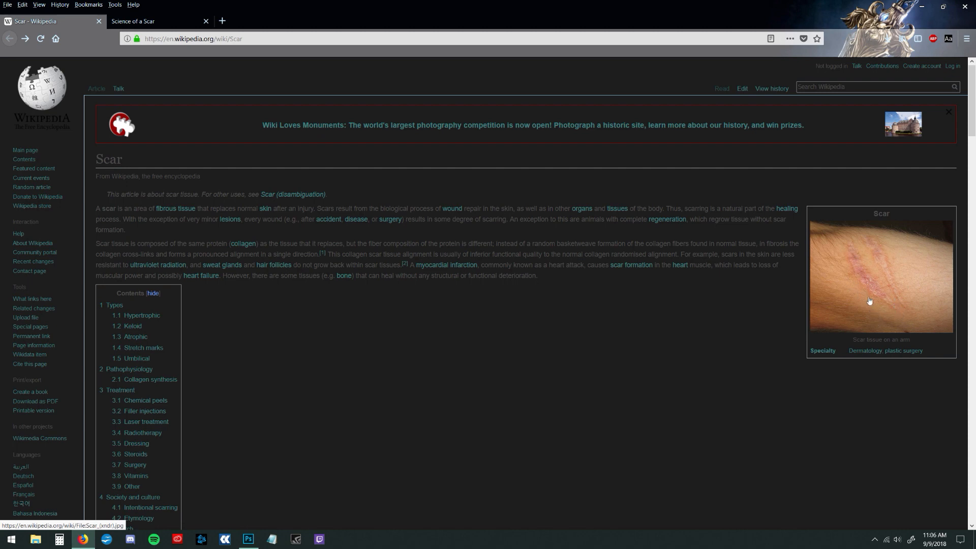
click(921, 7)
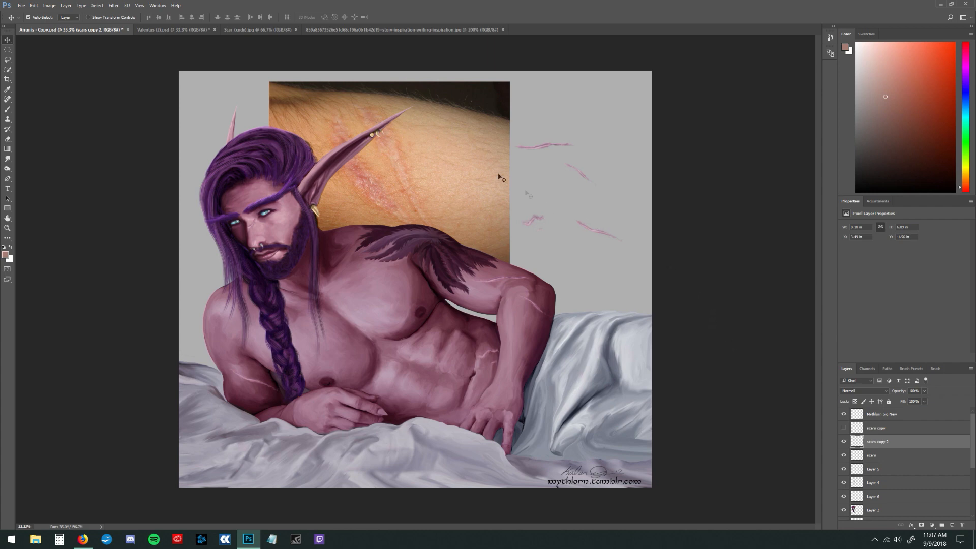
On Layer 7, sample the pale pink scar color from the arm photo with the Eyedropper
click(8, 89)
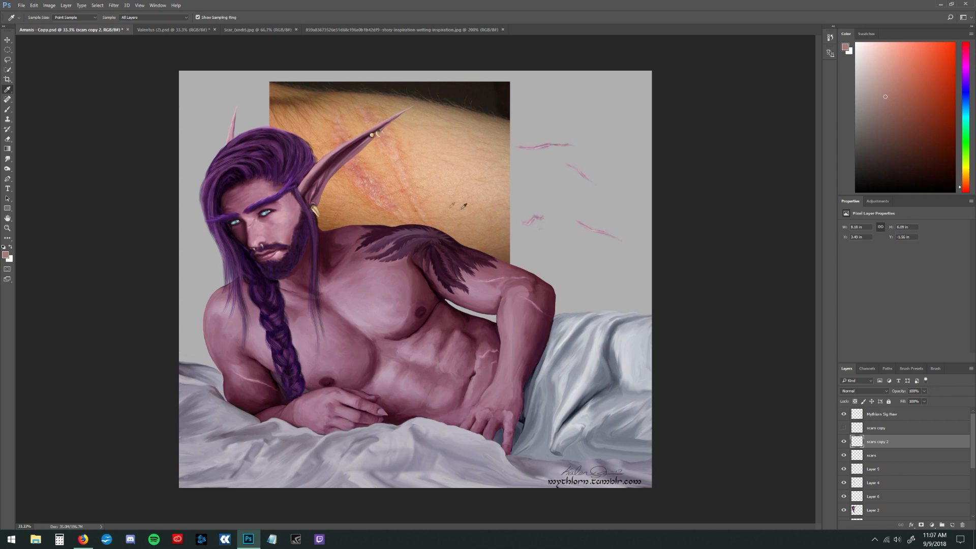
scroll(910, 448, down, 3)
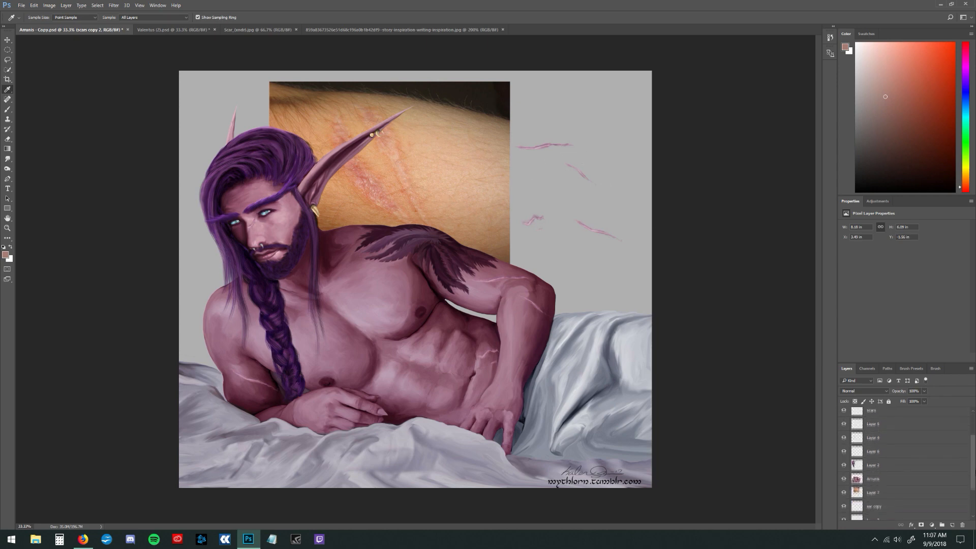
click(917, 475)
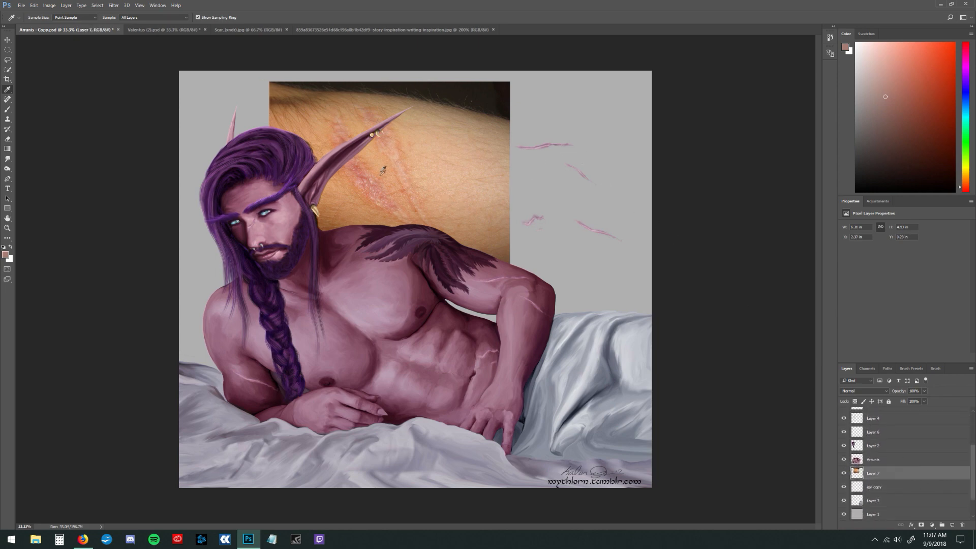
click(394, 156)
Choose a small hard round brush and paint a diagonal pale pink swatch on the gray background beside the arm photo
click(8, 99)
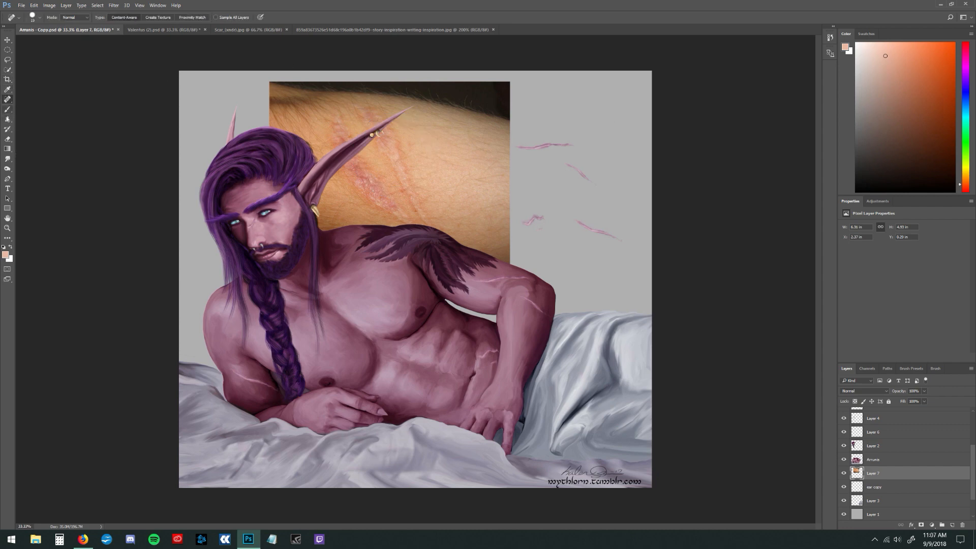
click(7, 109)
click(33, 18)
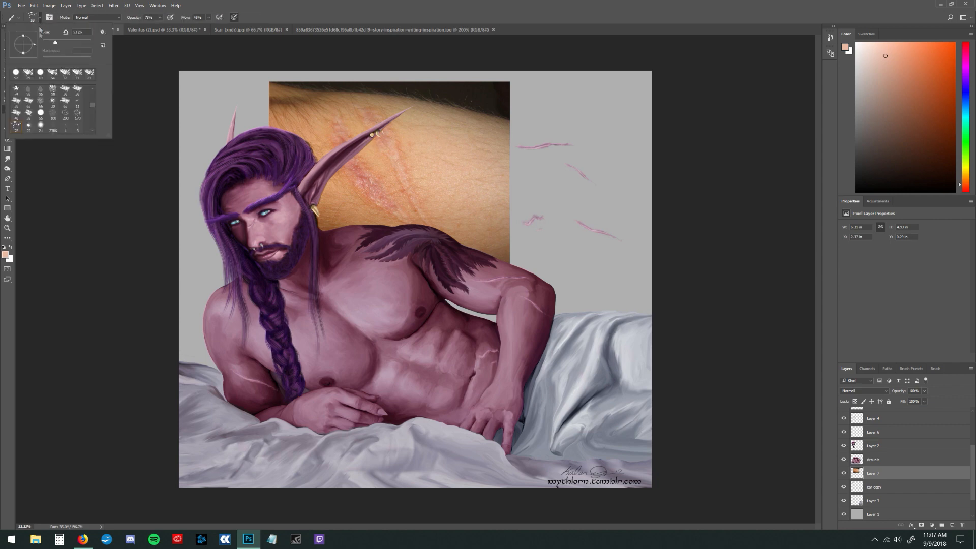
click(17, 75)
drag(64, 43, 47, 43)
click(565, 121)
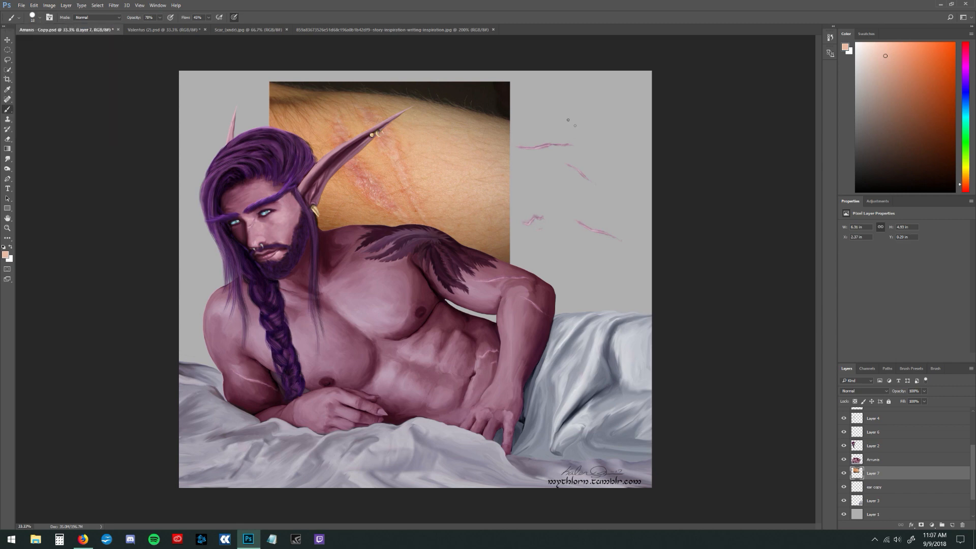
Paint a red swatch and a light peach swatch alongside the pale one, sampling both colors from the arm photo
click(8, 89)
click(366, 175)
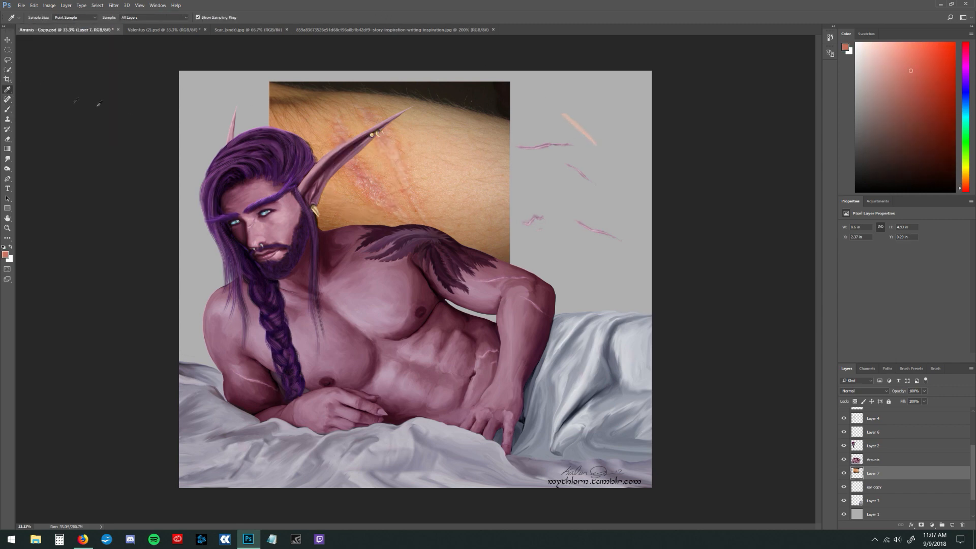
click(8, 108)
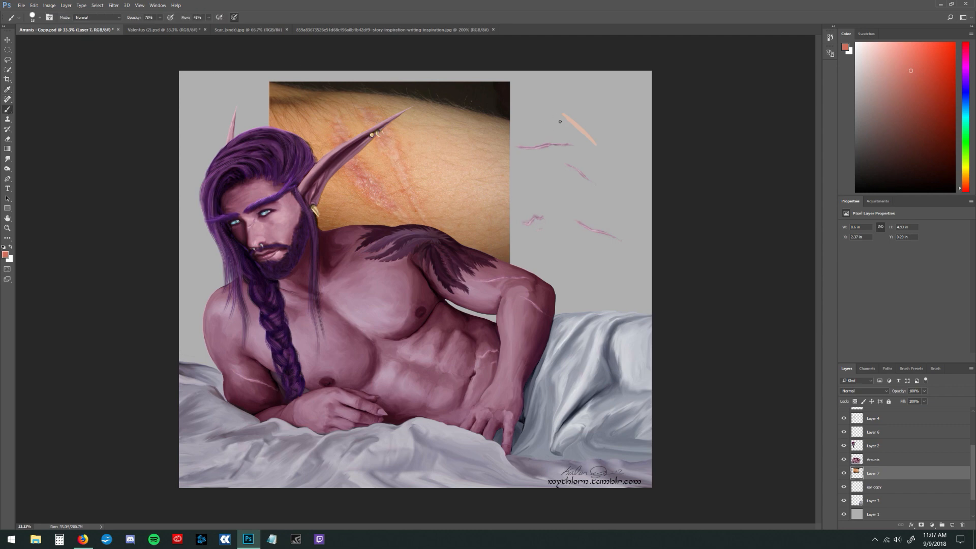
mouse_move(560, 121)
mouse_down()
mouse_move(594, 147)
mouse_move(567, 125)
mouse_up()
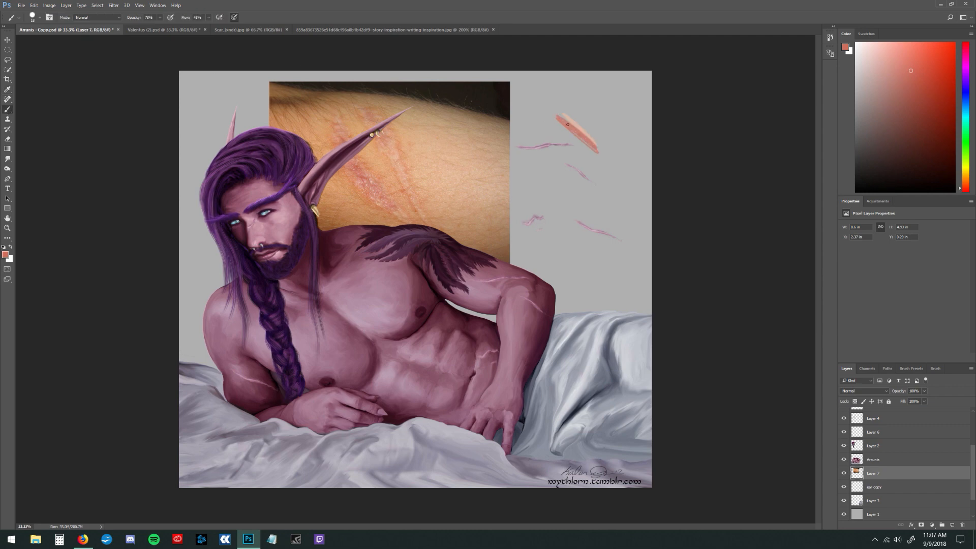
click(8, 89)
click(347, 119)
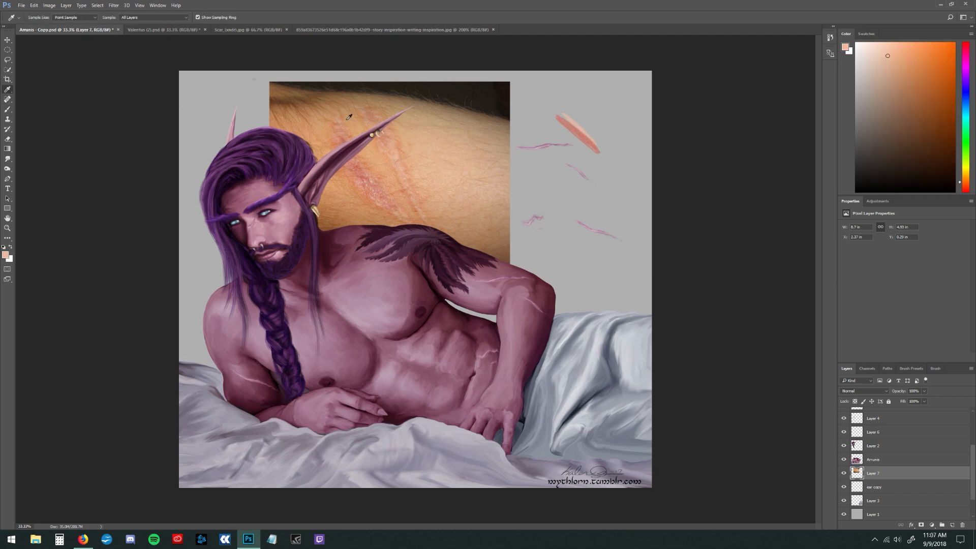
click(7, 109)
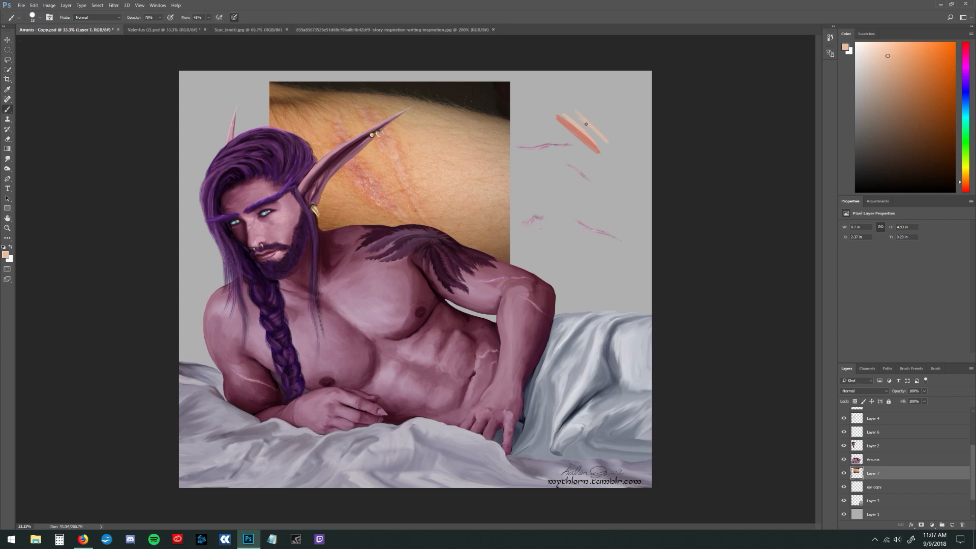
drag(586, 124, 571, 114)
Paint a thin slanted scar below the swatches in the sampled peach, and shade its edge with a redder tone from the photo
click(7, 89)
click(595, 129)
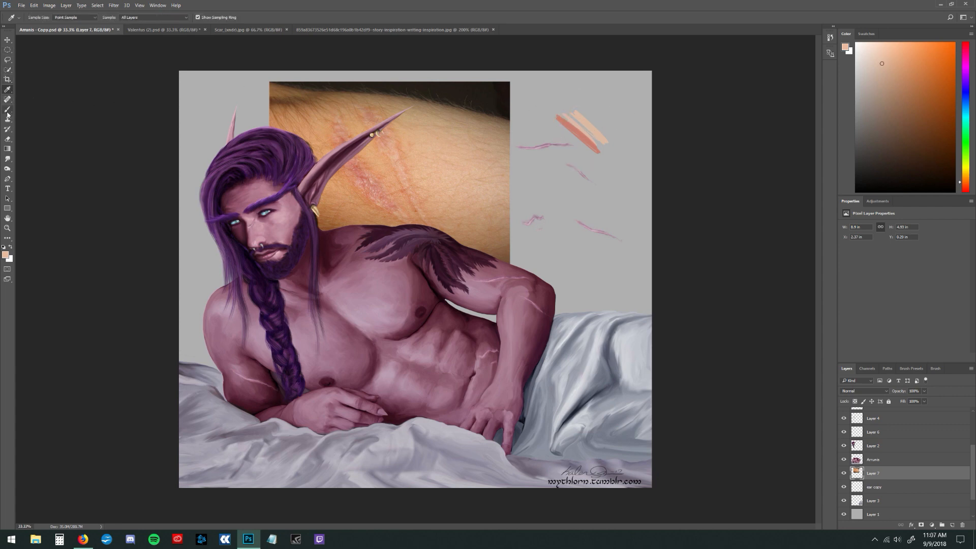
click(7, 109)
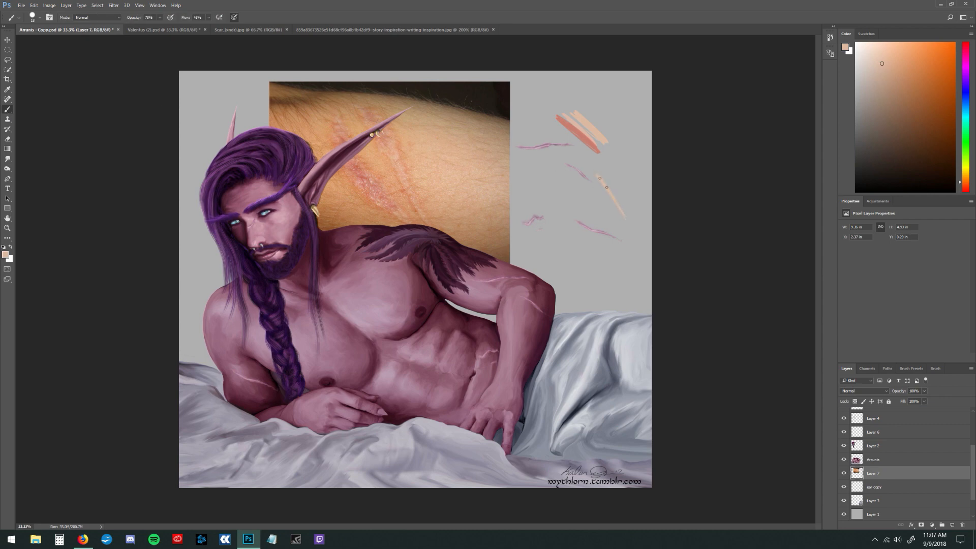
click(8, 90)
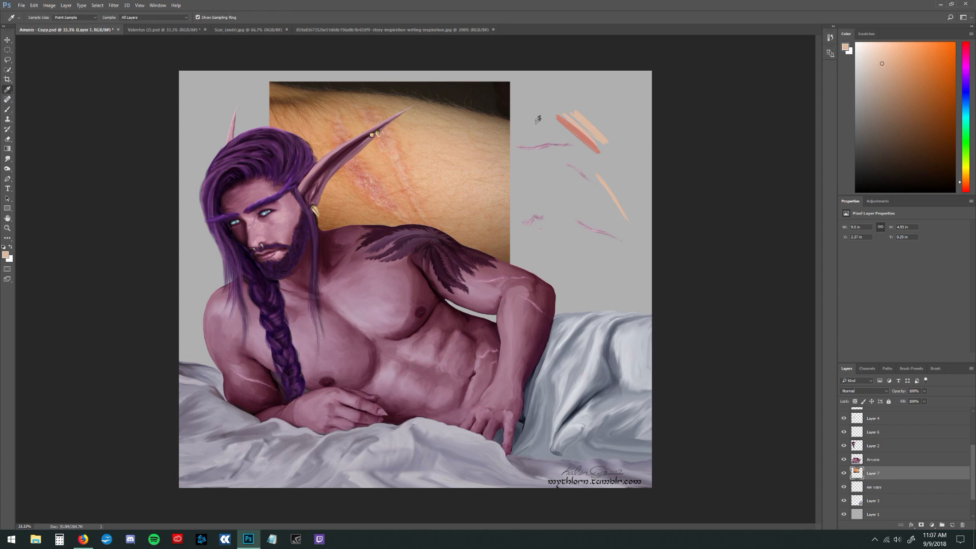
click(386, 138)
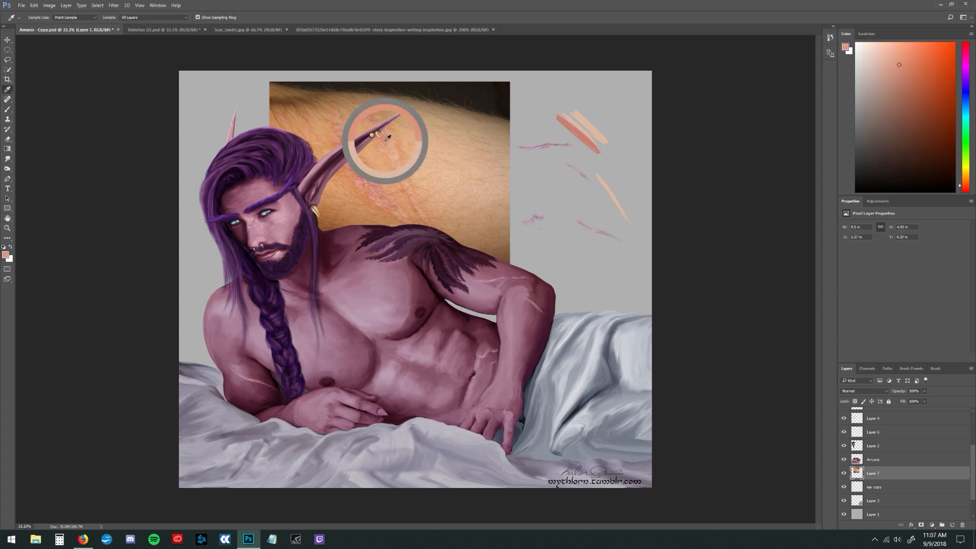
click(9, 109)
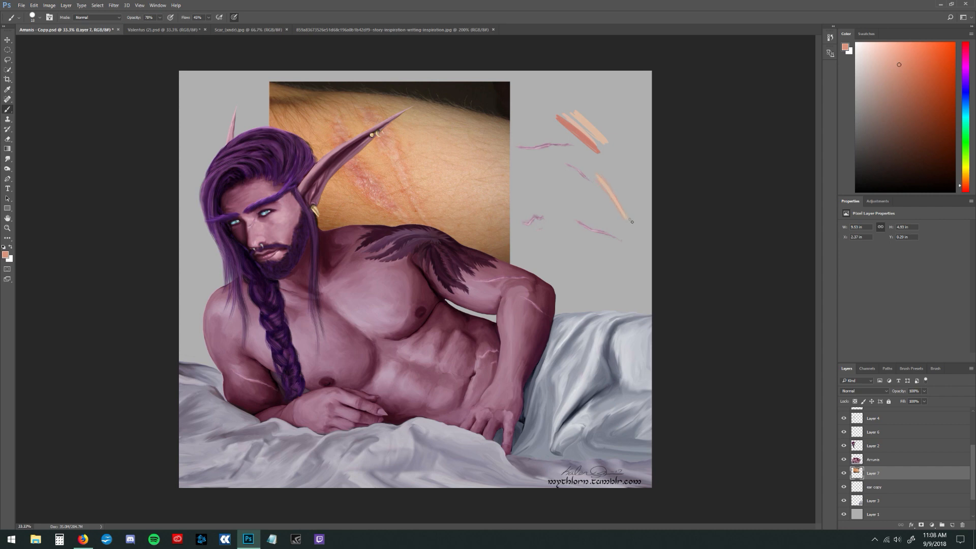
Pick a paler pink based on the photo's scar highlights and brush it onto the slanted scar
click(8, 89)
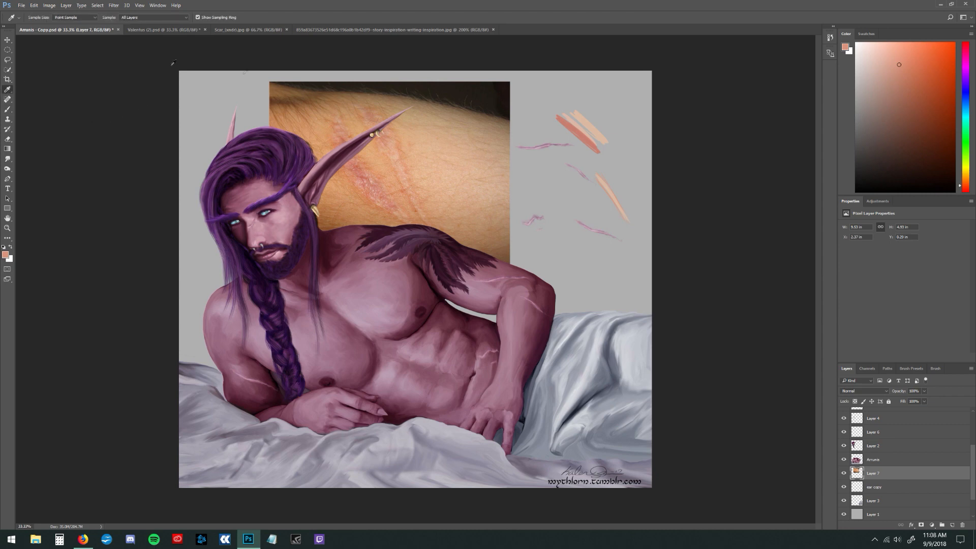
click(394, 143)
click(397, 152)
click(886, 57)
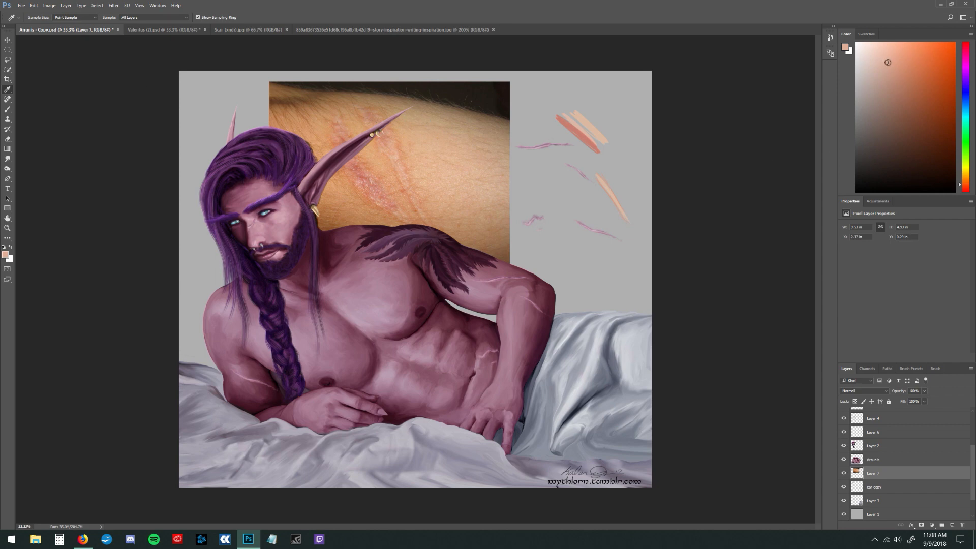
click(7, 109)
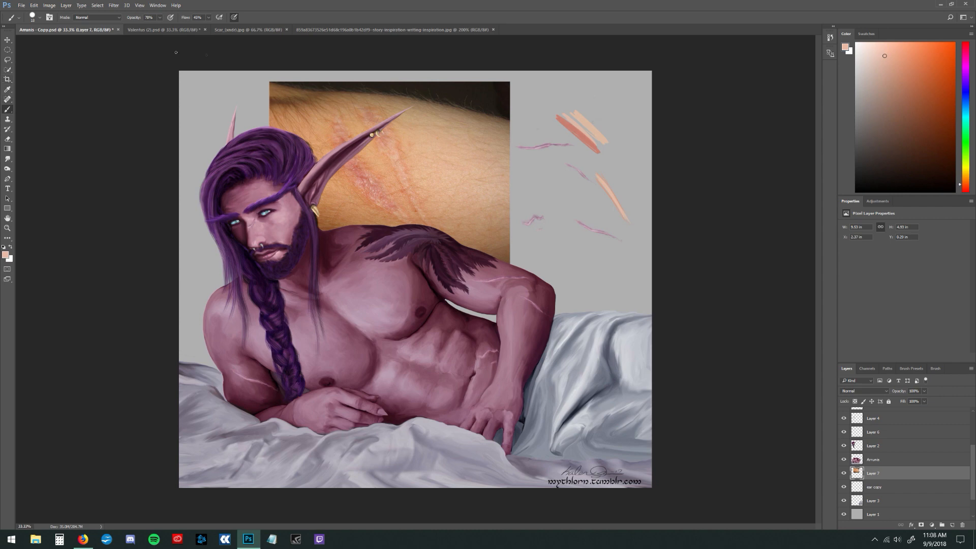
Dab deep red sampled from the photo's scar along the slanted scar, and blend the marks with the Smudge tool
click(7, 90)
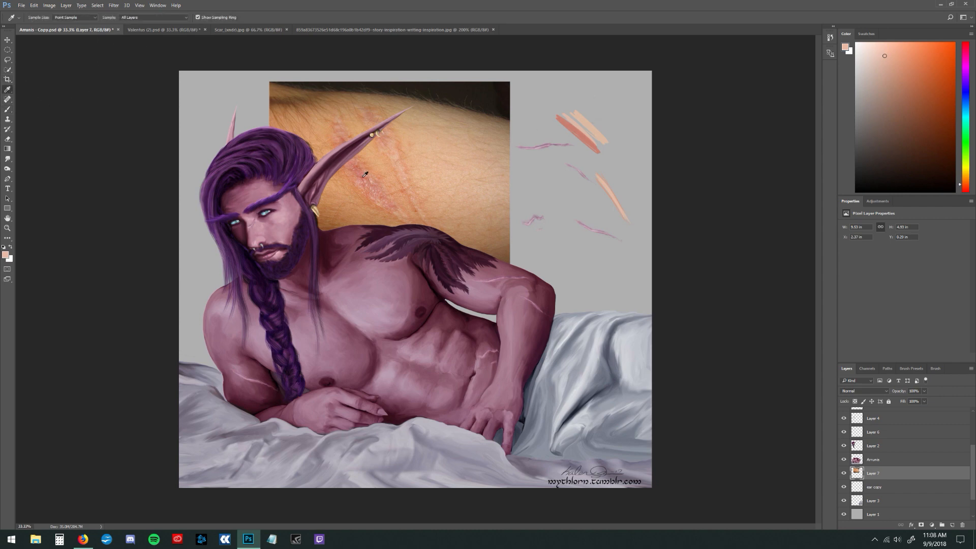
click(366, 173)
key(b)
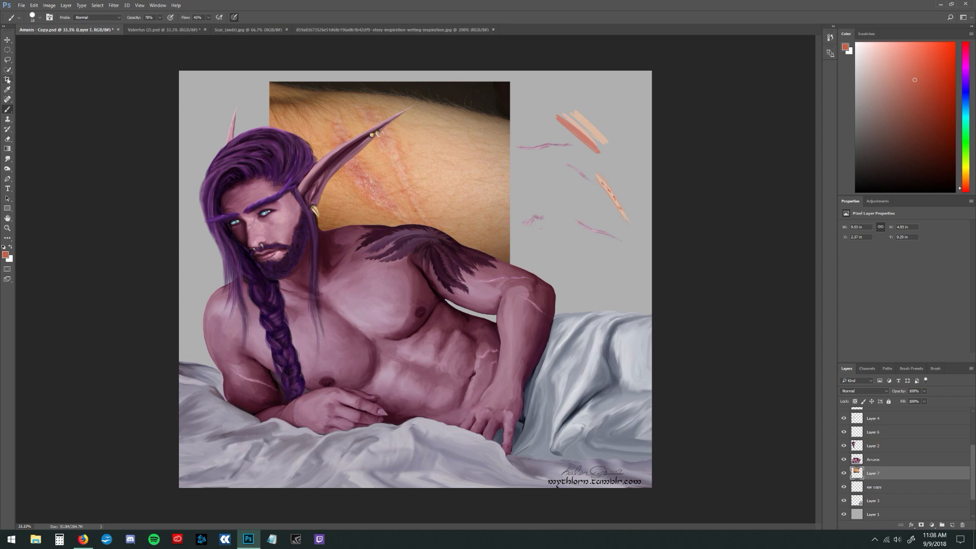
click(8, 159)
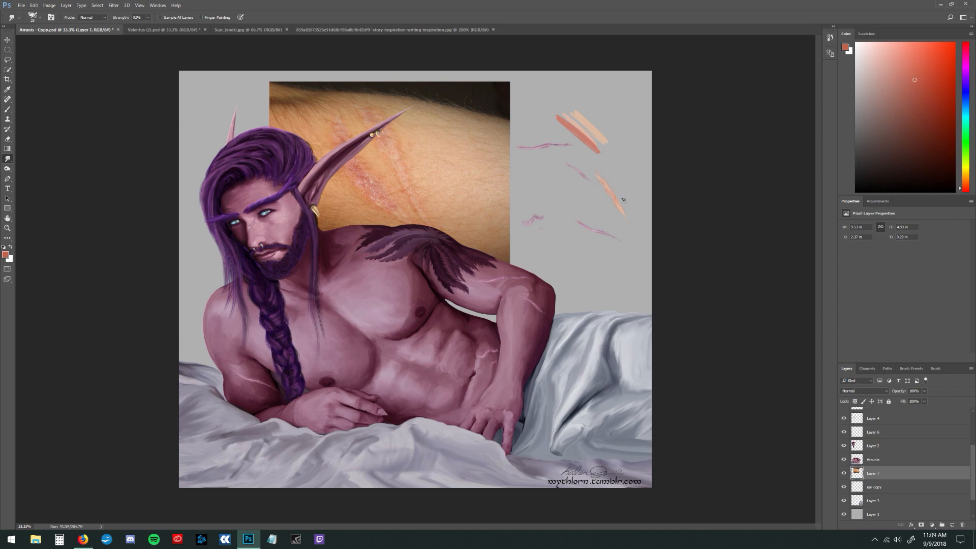
drag(600, 190, 616, 211)
Lasso the painted scar, copy it to its own layer, and hide Layer 7
click(8, 60)
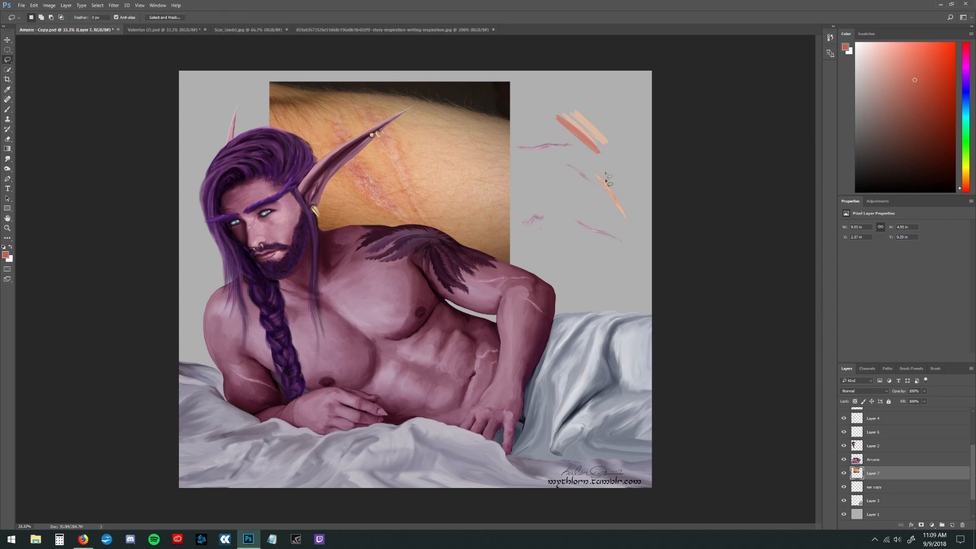
mouse_move(597, 192)
mouse_down()
mouse_move(591, 164)
mouse_move(627, 198)
mouse_move(616, 221)
mouse_move(599, 195)
mouse_up()
key(ctrl+j)
click(844, 487)
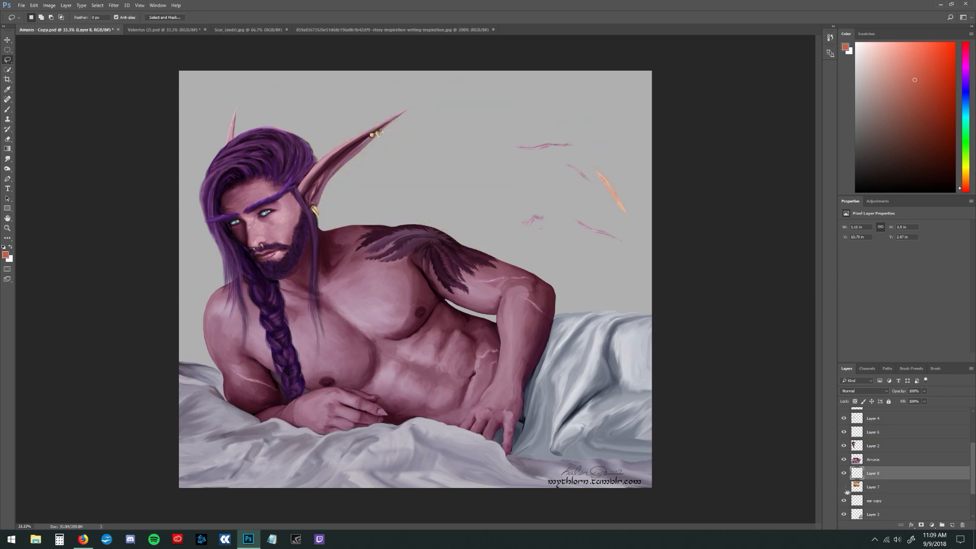
Place the scar's layer above the character's layer and position the scar on the upper chest
click(7, 40)
mouse_move(623, 211)
mouse_down()
mouse_move(610, 197)
mouse_move(556, 186)
mouse_move(383, 299)
mouse_move(461, 217)
mouse_up()
drag(893, 474, 894, 455)
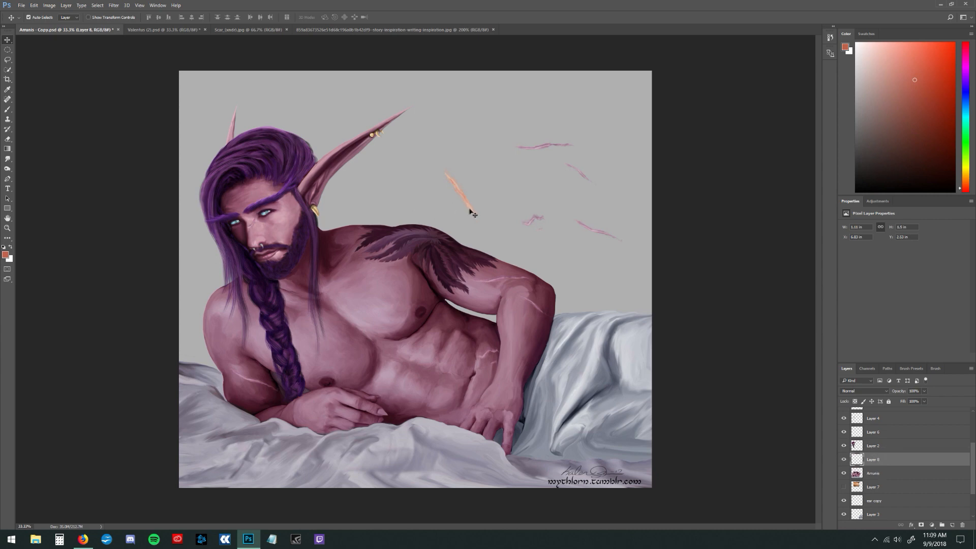
mouse_move(471, 211)
mouse_down()
mouse_move(410, 232)
mouse_move(385, 302)
mouse_up()
Reduce the chest scar layer's opacity to about 50% in its blending options
double_click(944, 460)
drag(733, 159, 716, 160)
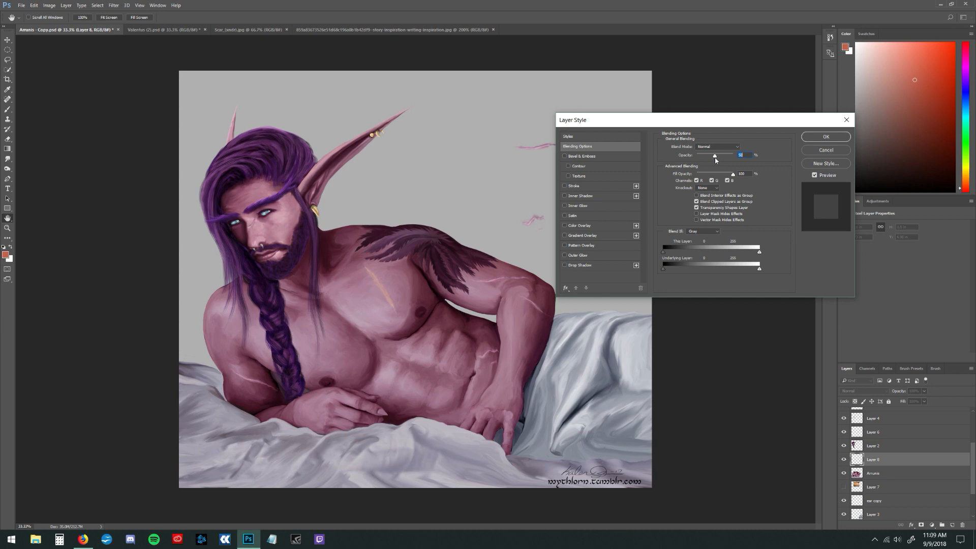
click(835, 139)
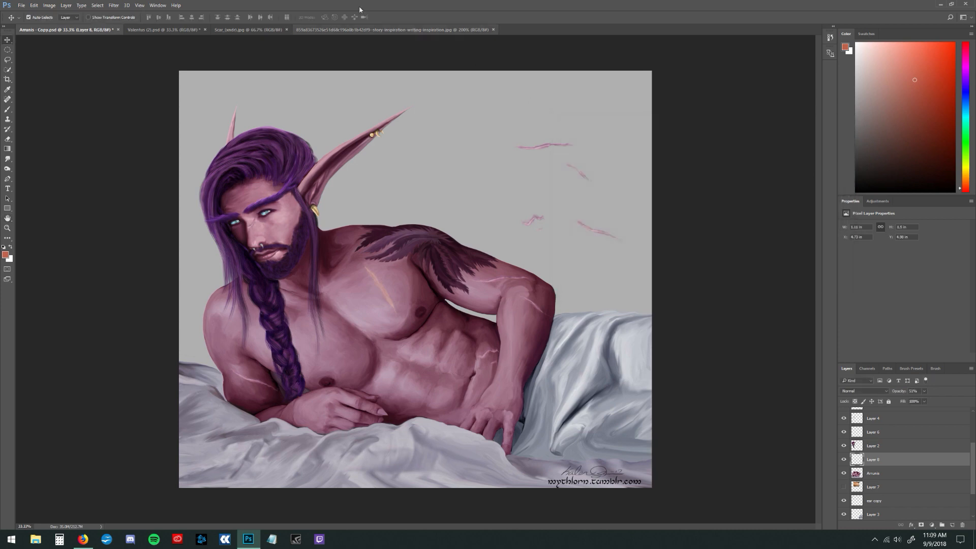
Shift the chest scar's midtones strongly towards cyan and magenta with a Color Balance adjustment
click(49, 5)
mouse_move(145, 30)
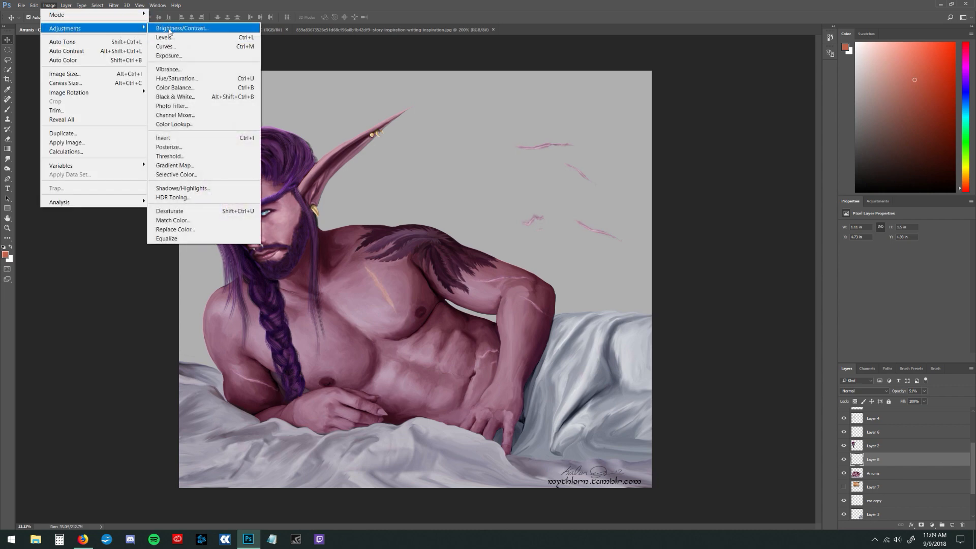
click(184, 88)
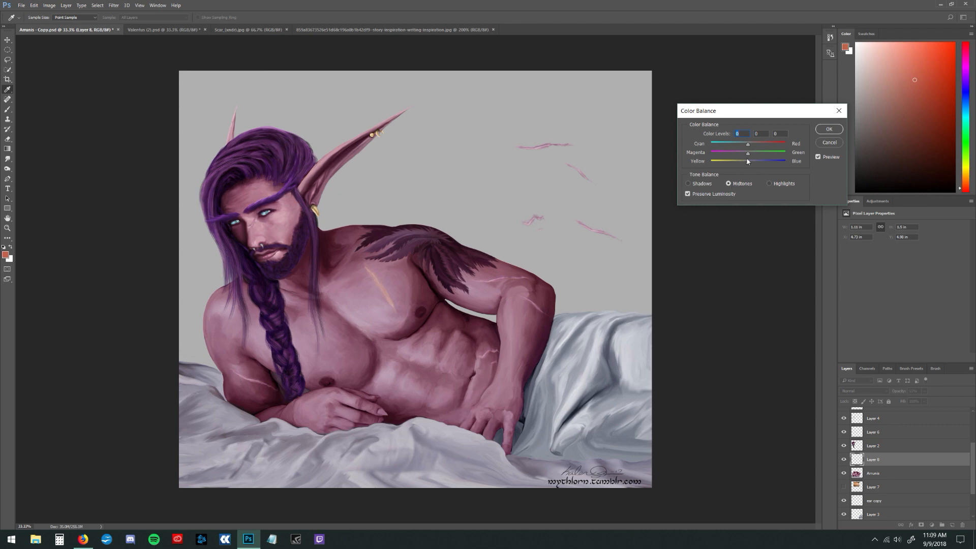
mouse_move(747, 154)
mouse_down()
mouse_move(712, 149)
mouse_move(763, 167)
mouse_move(749, 168)
mouse_up()
click(821, 132)
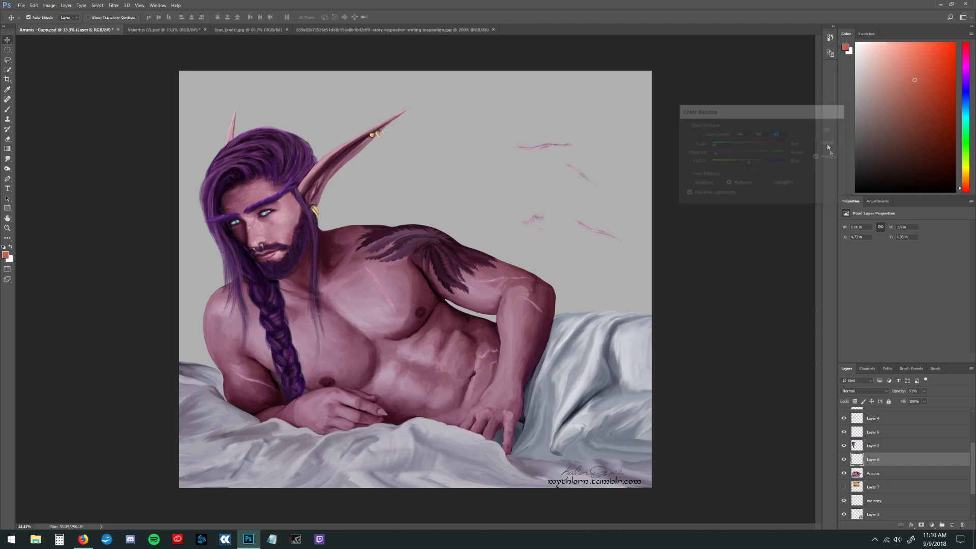
Raise the chest scar layer's opacity to about 83% in its blending options
double_click(936, 460)
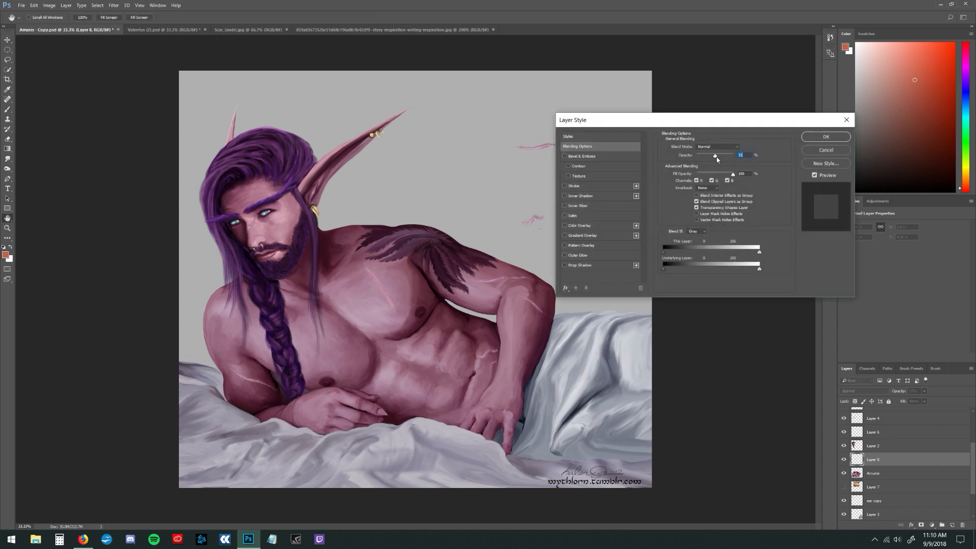
drag(716, 158, 727, 160)
click(838, 137)
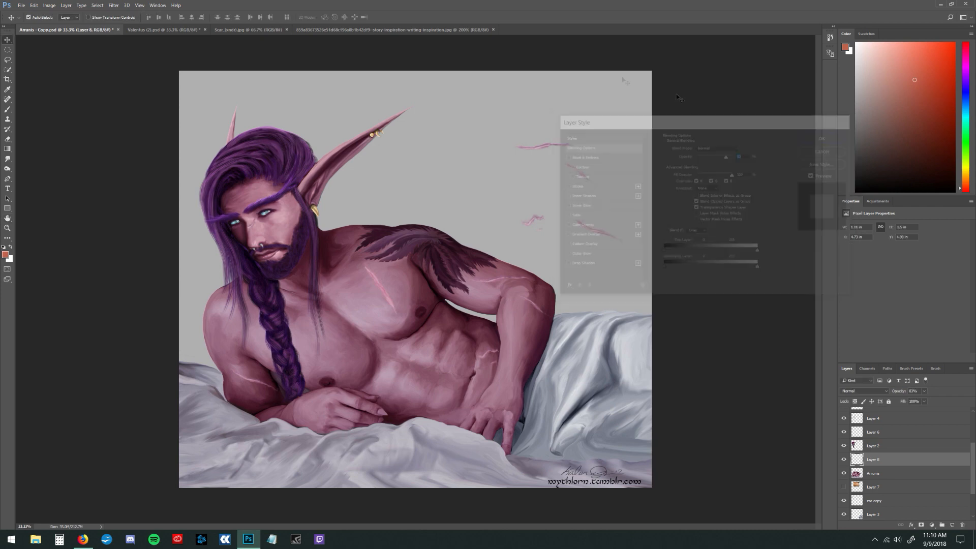
Tone down the chest scar with a Brightness/Contrast adjustment so it sits closer to the surrounding skin
click(49, 5)
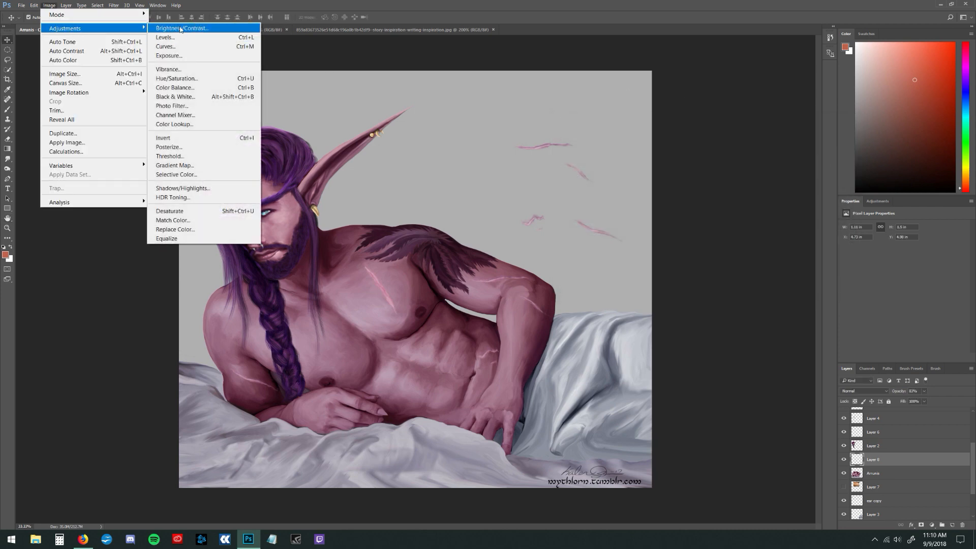
click(228, 30)
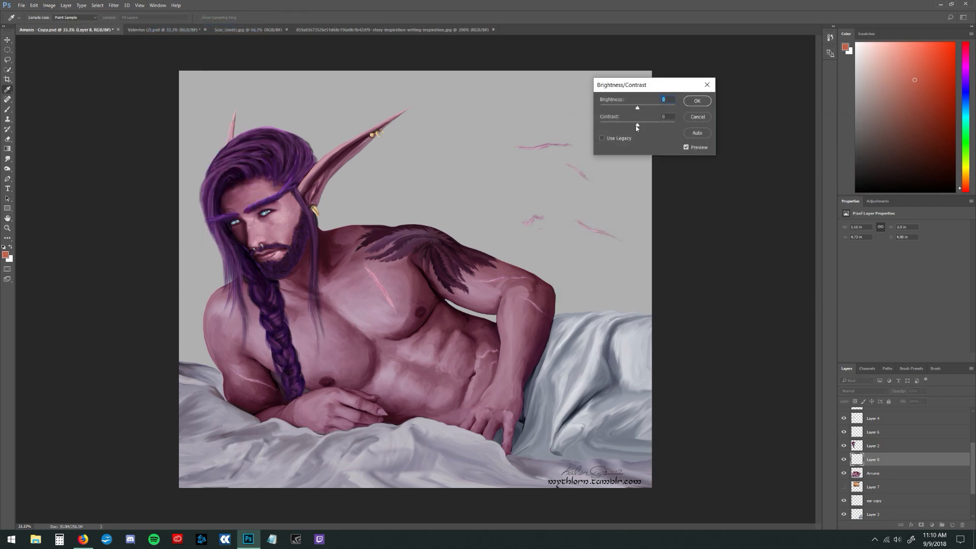
mouse_move(636, 127)
mouse_down()
mouse_move(614, 127)
mouse_move(632, 108)
mouse_move(610, 109)
mouse_move(633, 114)
mouse_up()
click(697, 103)
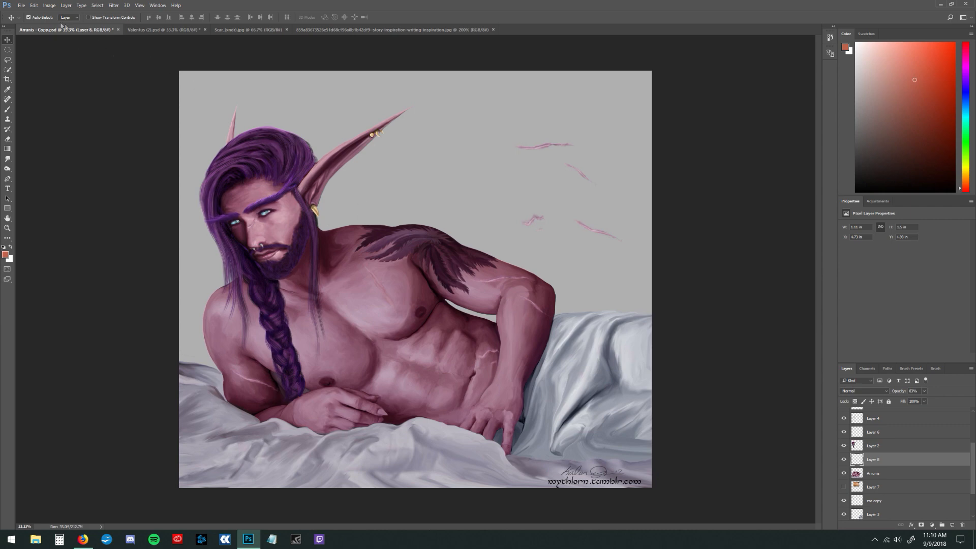
Apply the basic Sharpen filter to the chest scar layer
click(113, 6)
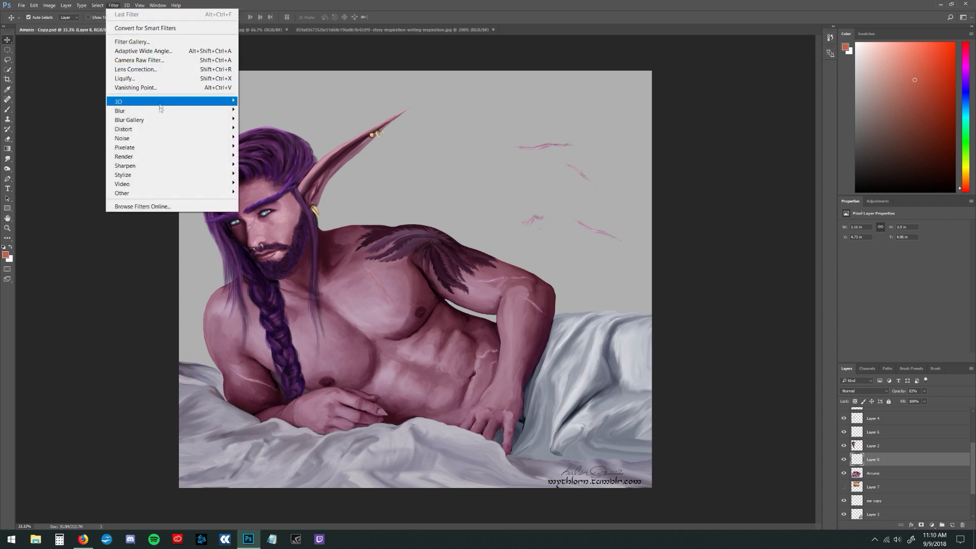
mouse_move(160, 170)
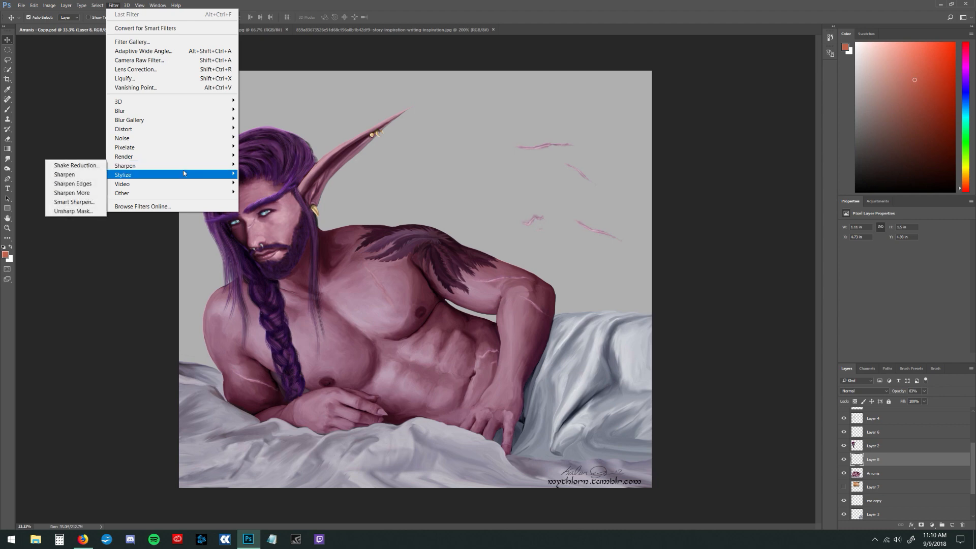
click(95, 177)
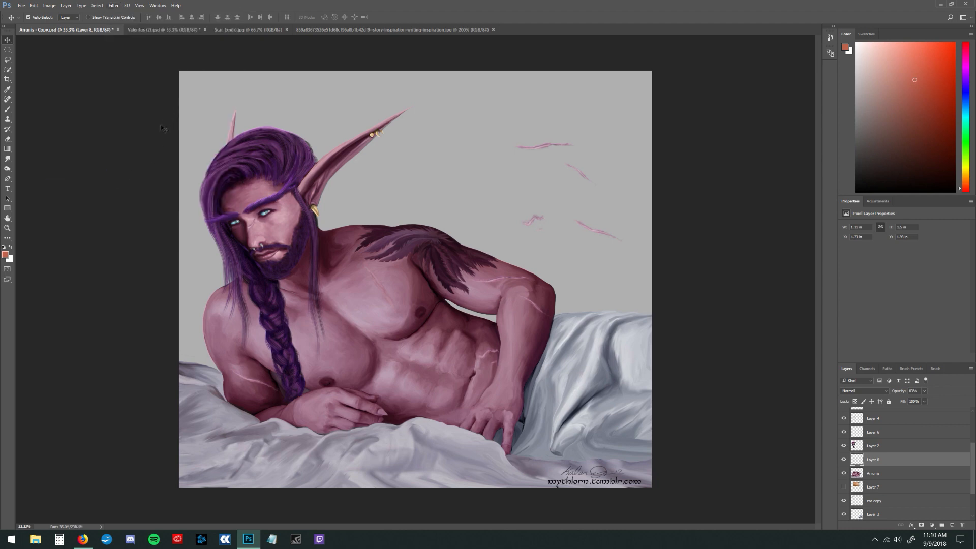
Apply Smart Sharpen to the chest scar with amount 345%, radius 3.1 px and about 37% noise reduction
click(113, 5)
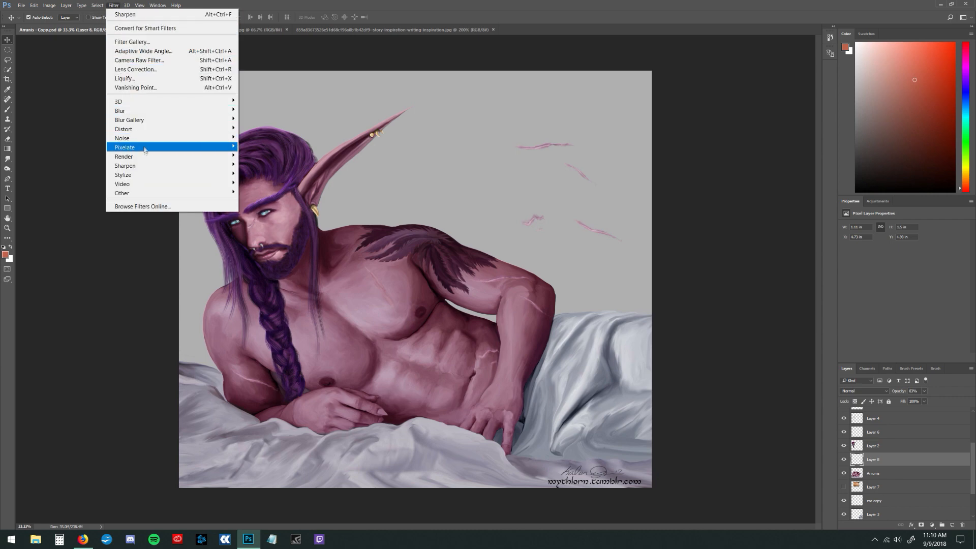
mouse_move(202, 165)
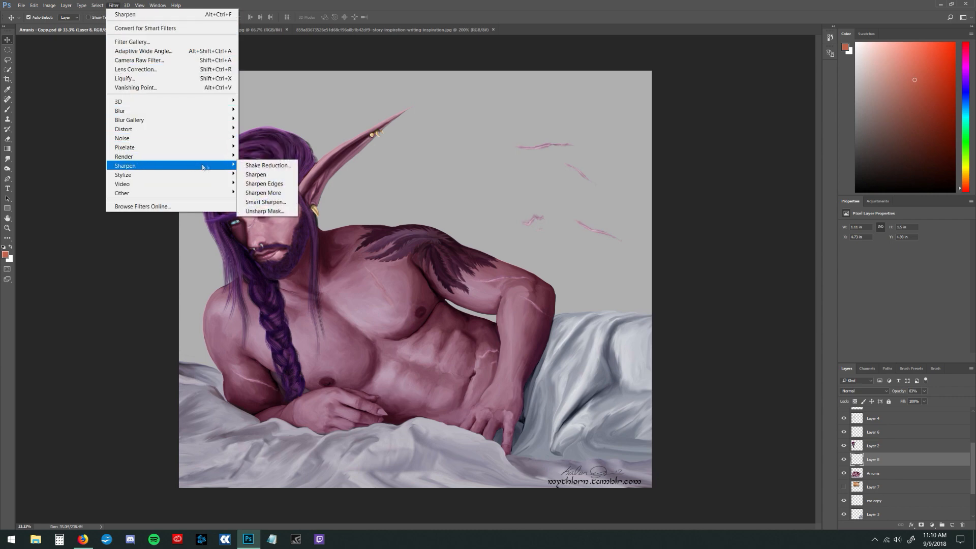
click(272, 202)
drag(438, 143, 422, 76)
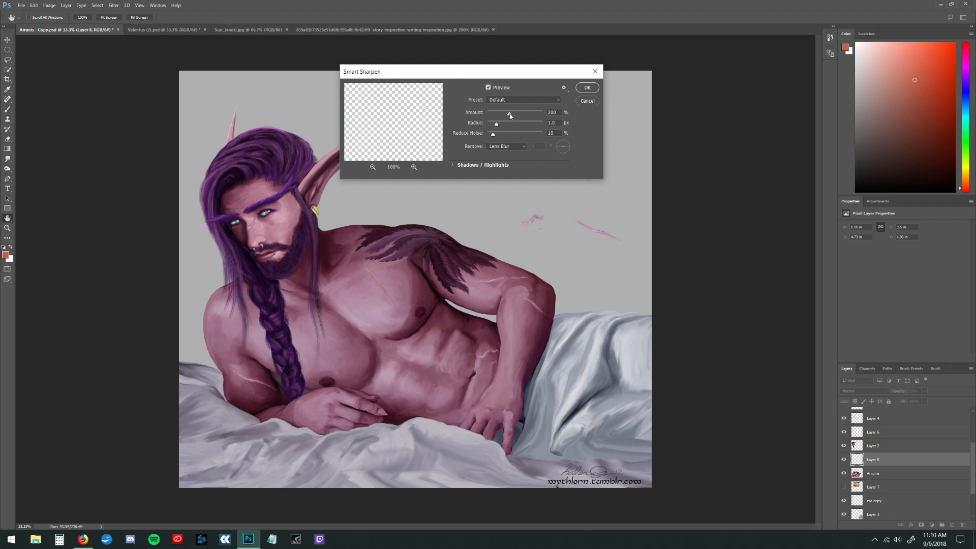
drag(510, 115, 516, 134)
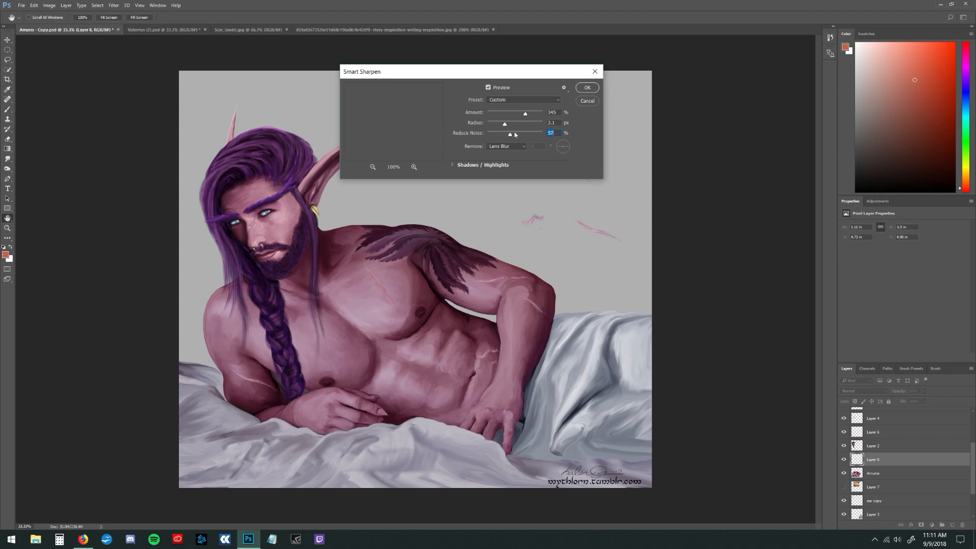
click(588, 88)
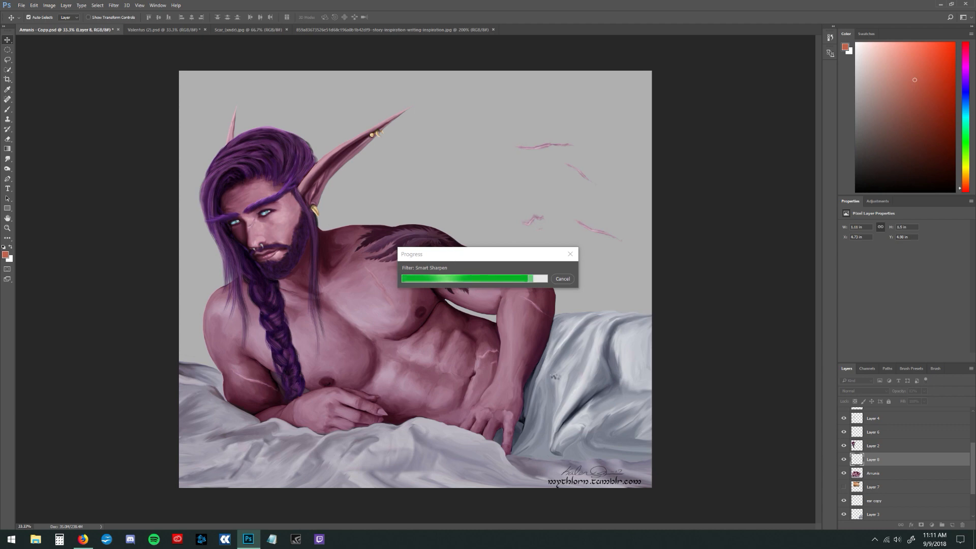
Darken the chest scar along its length with the Burn tool, using the Midtones range at 17% exposure
click(8, 159)
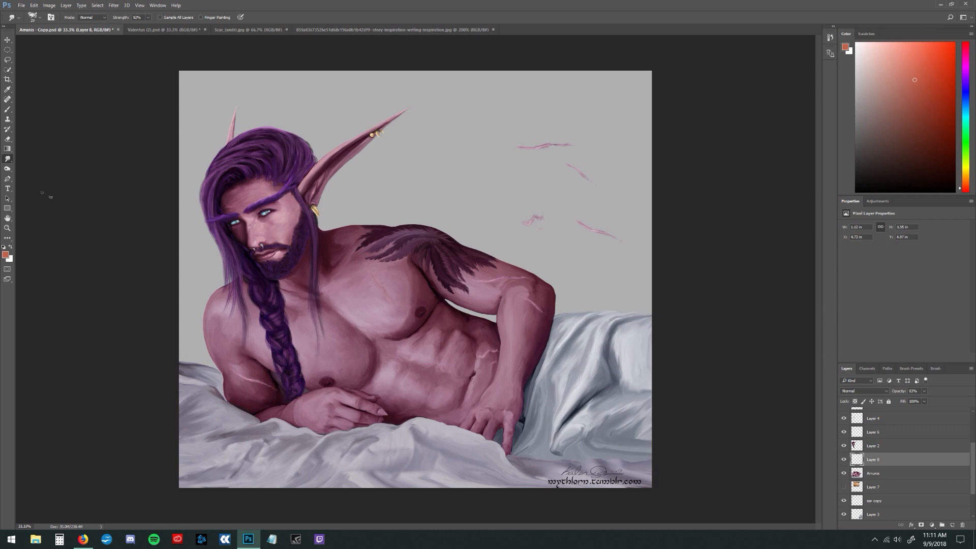
click(8, 168)
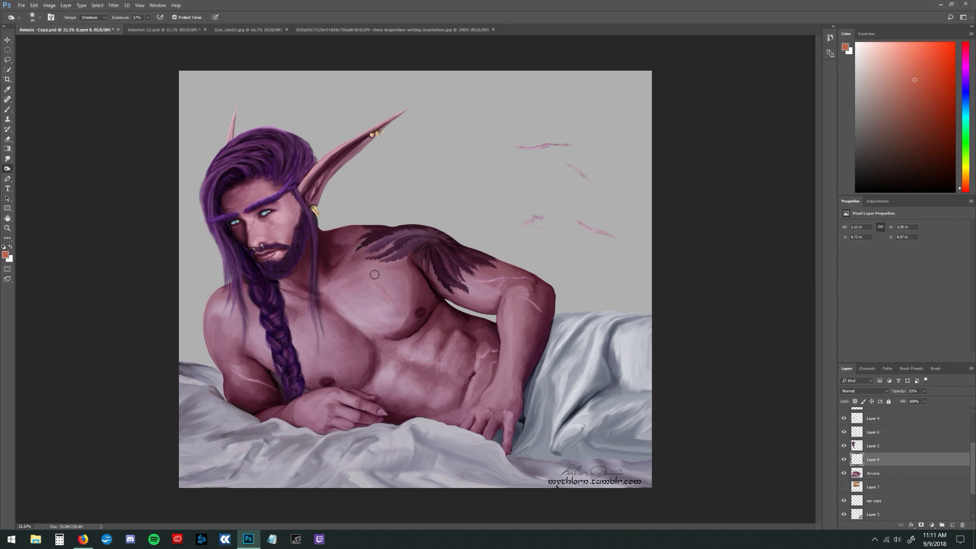
drag(379, 273, 375, 279)
click(100, 32)
mouse_move(377, 281)
mouse_down()
mouse_move(396, 308)
mouse_move(375, 299)
mouse_move(394, 310)
mouse_up()
Duplicate Layer 8, keeping the name Layer 8 copy
right_click(893, 464)
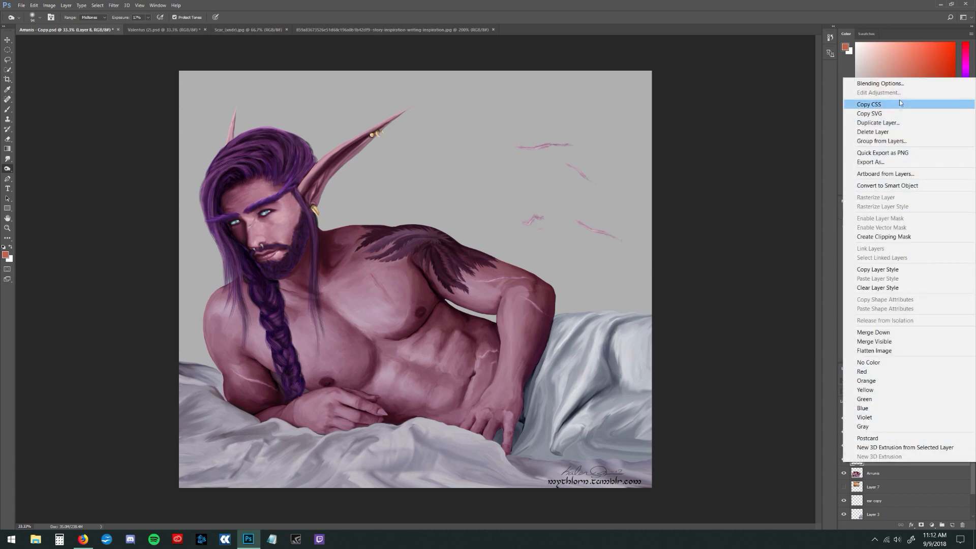
click(895, 125)
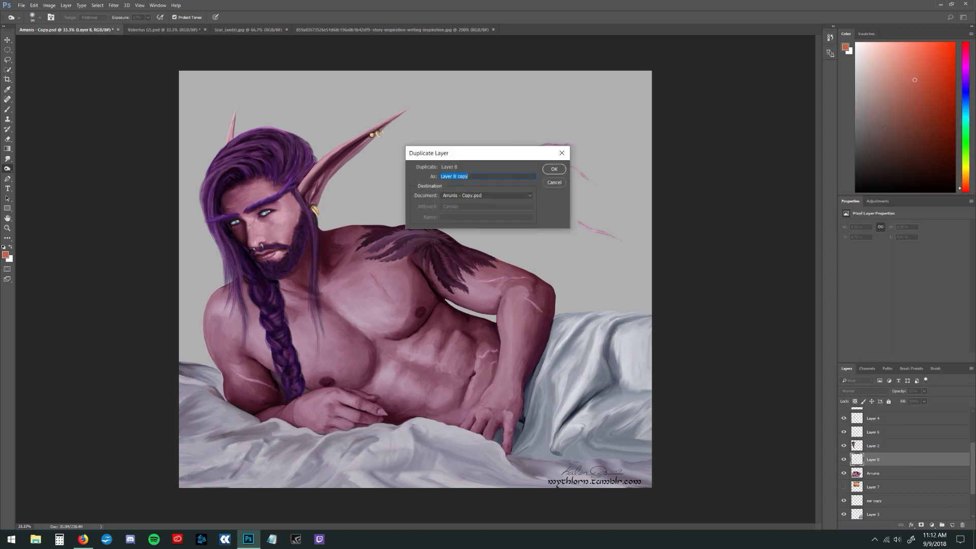
click(553, 169)
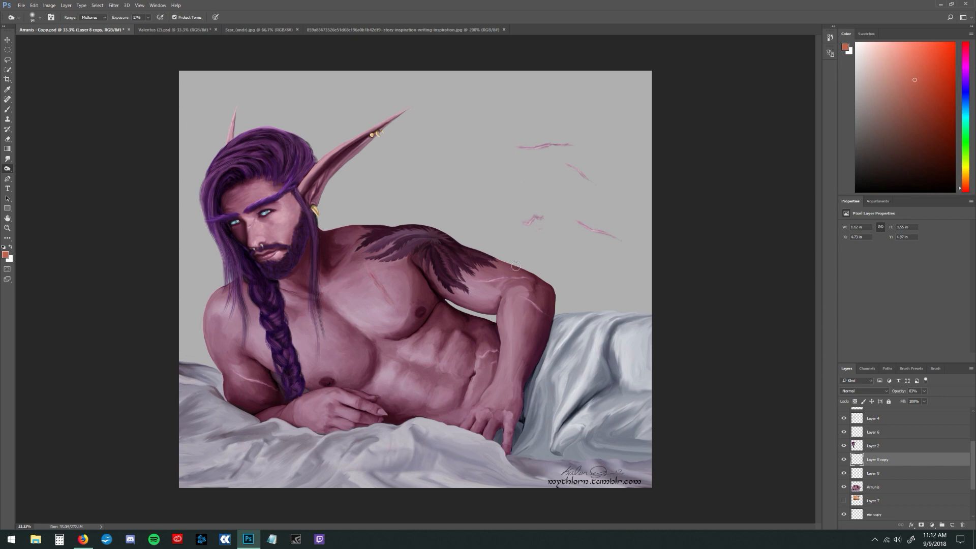
Brighten the duplicated scar into a pale highlight with a Brightness/Contrast adjustment
click(48, 6)
mouse_move(65, 29)
click(169, 29)
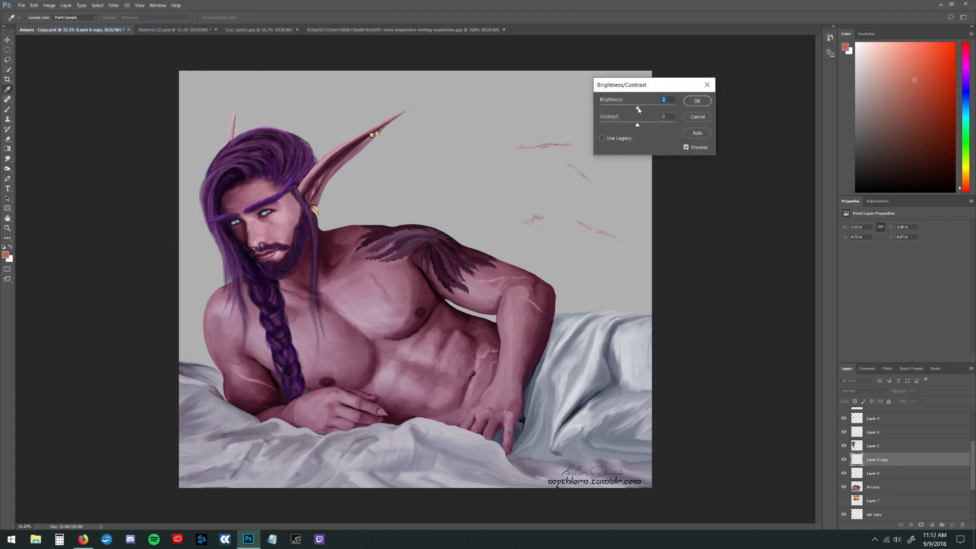
drag(639, 110, 605, 130)
click(697, 100)
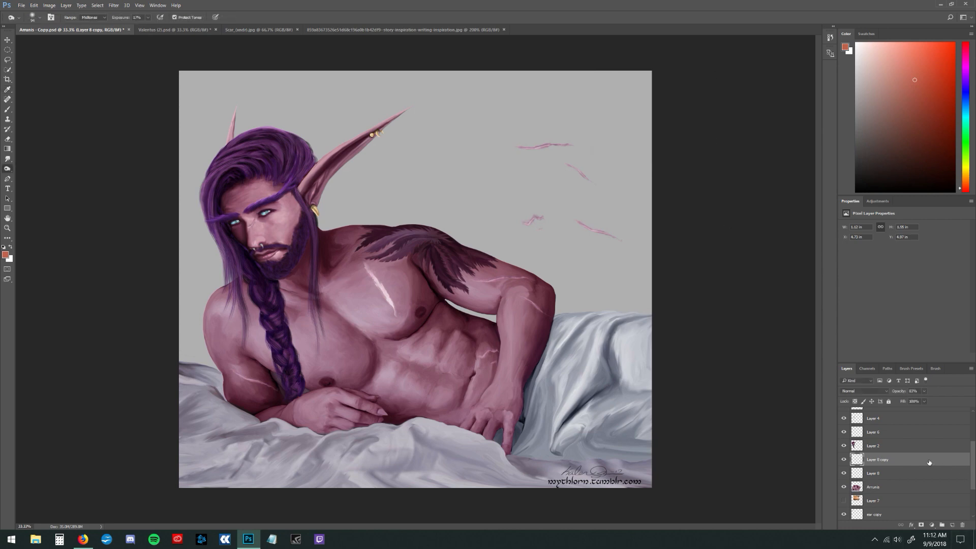
Try placing the pale scar copy beneath Layer 8 with its opacity lowered to about 34%
drag(929, 462, 926, 478)
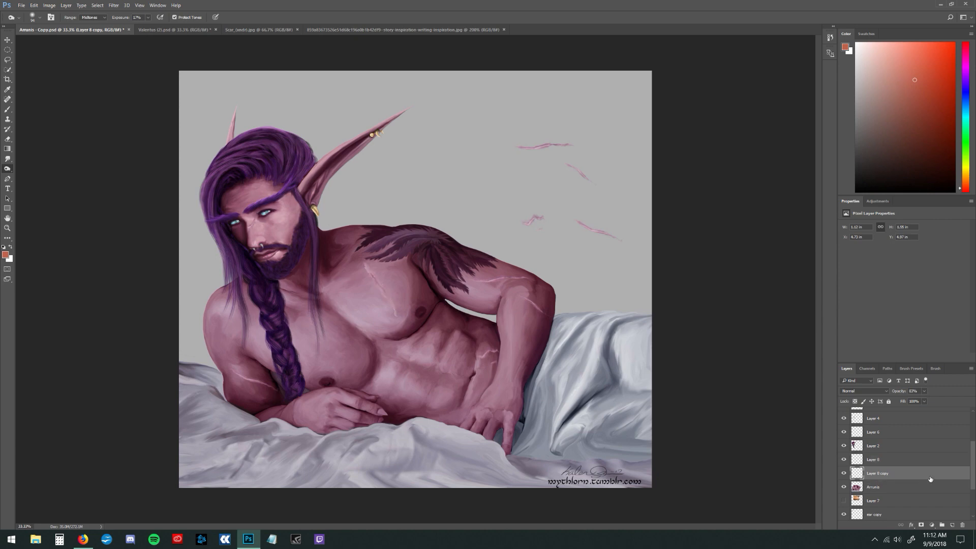
double_click(930, 478)
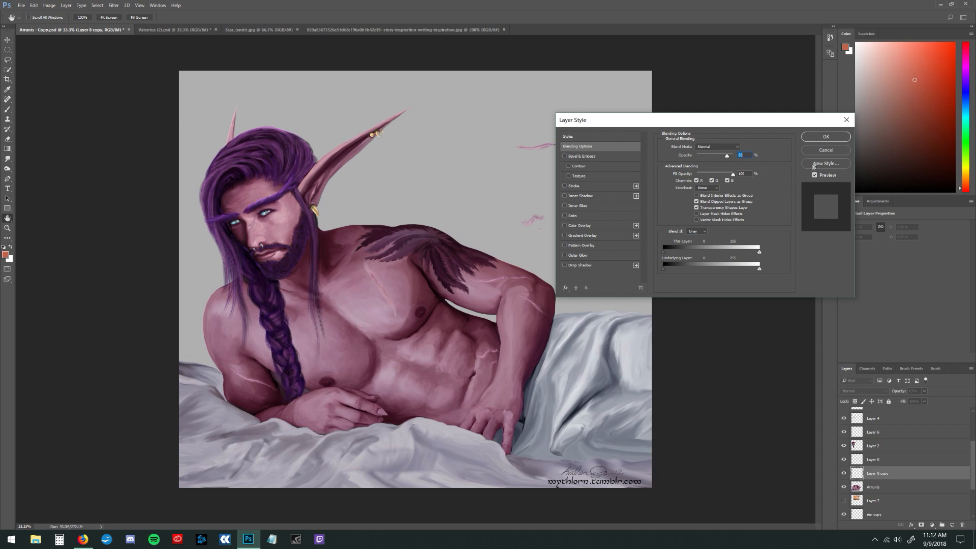
drag(727, 155, 709, 162)
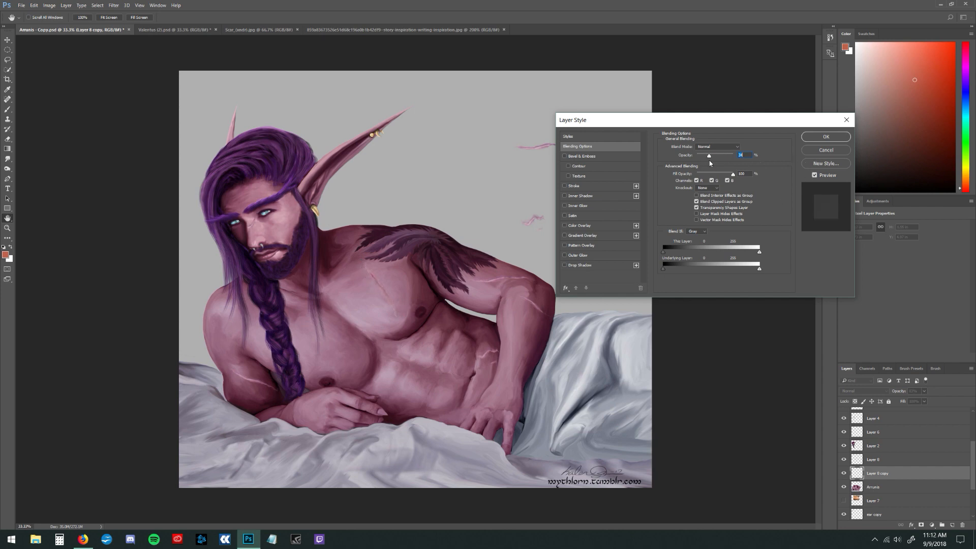
key(Escape)
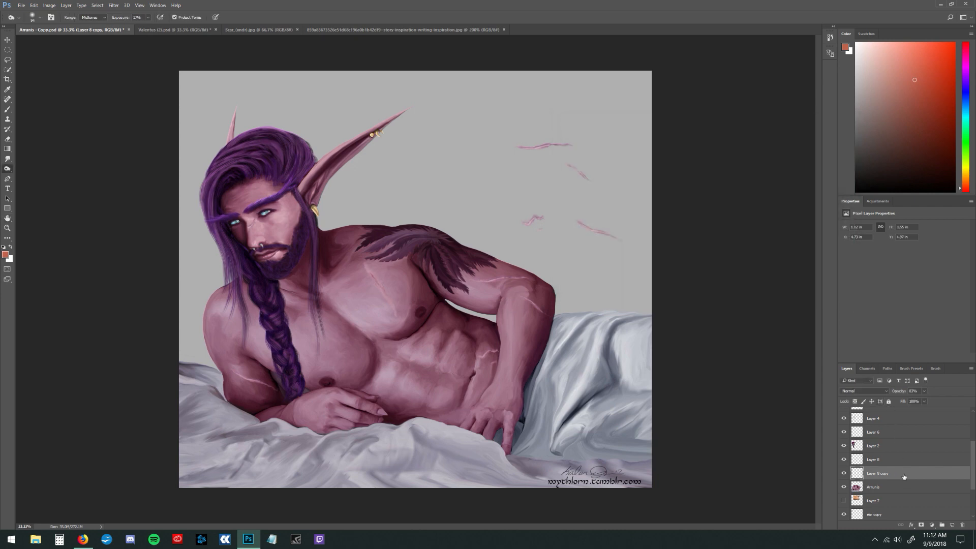
drag(903, 476, 902, 454)
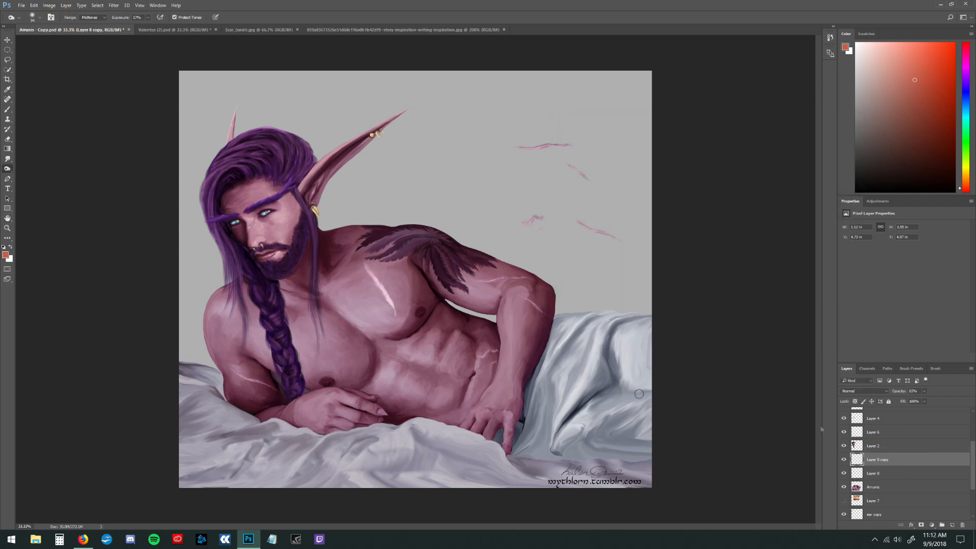
Lower the pale scar copy's opacity to about 20% in its blending options
double_click(940, 461)
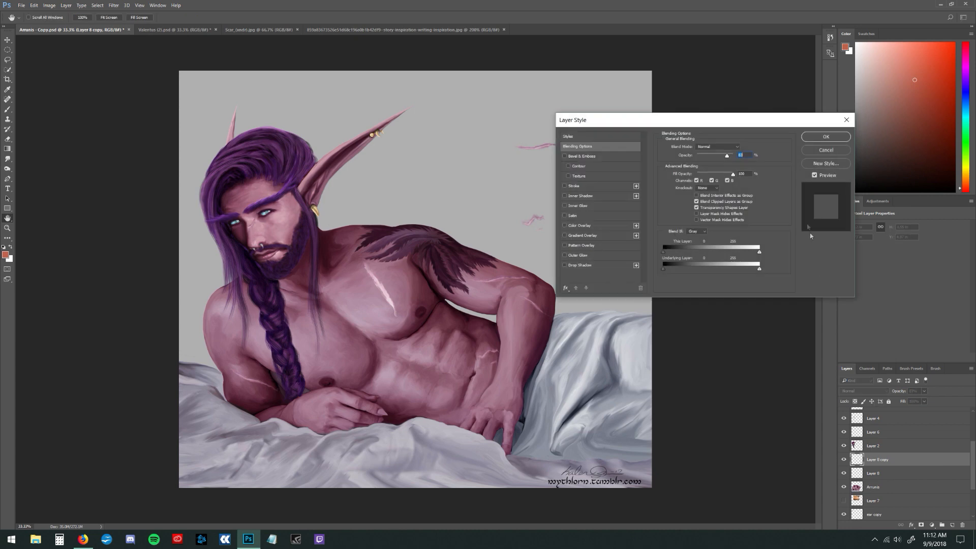
drag(726, 158, 706, 167)
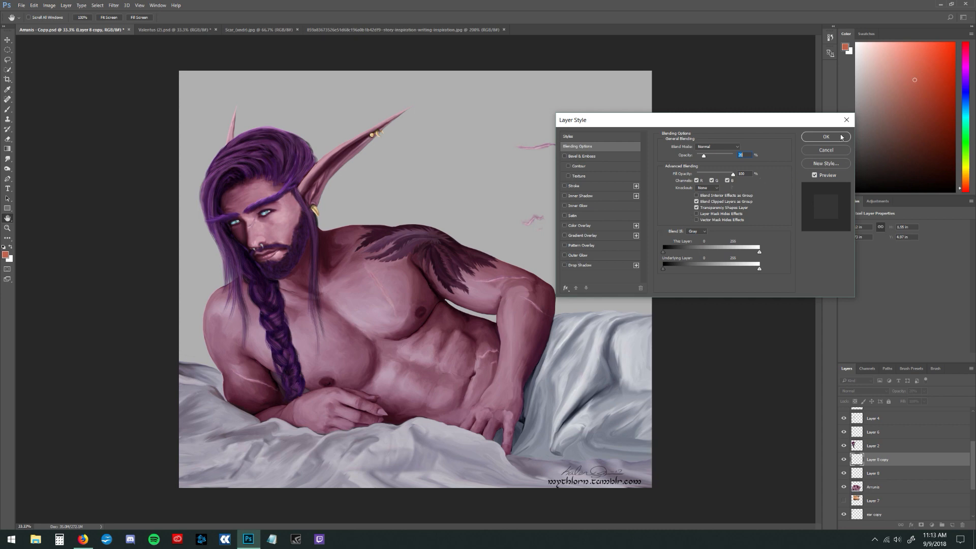
key(Return)
Raise the opacity of the original scar on Layer 8 to 100%
double_click(932, 473)
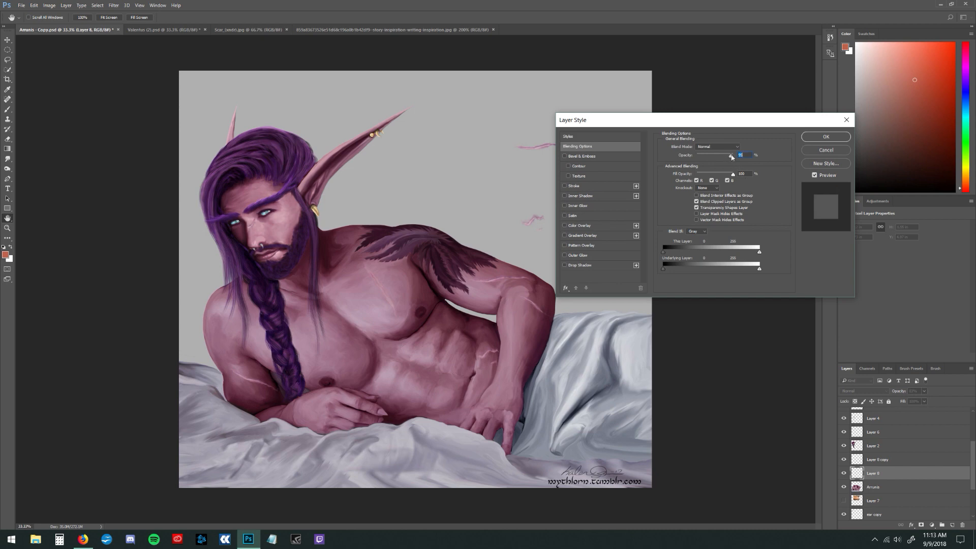
drag(727, 155, 735, 155)
click(823, 137)
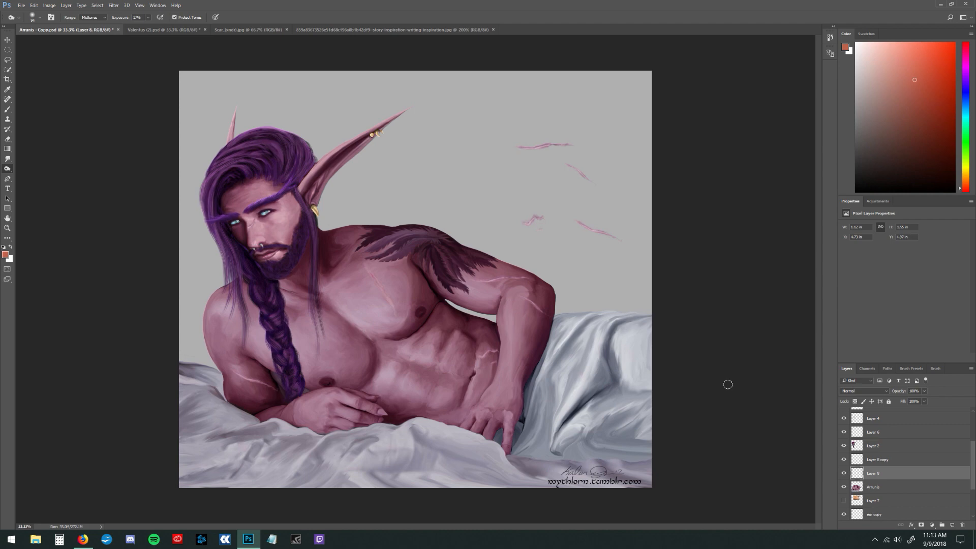
Examine the brown-haired elf portrait's burn-scarred forearm and the layers that make it up
click(179, 30)
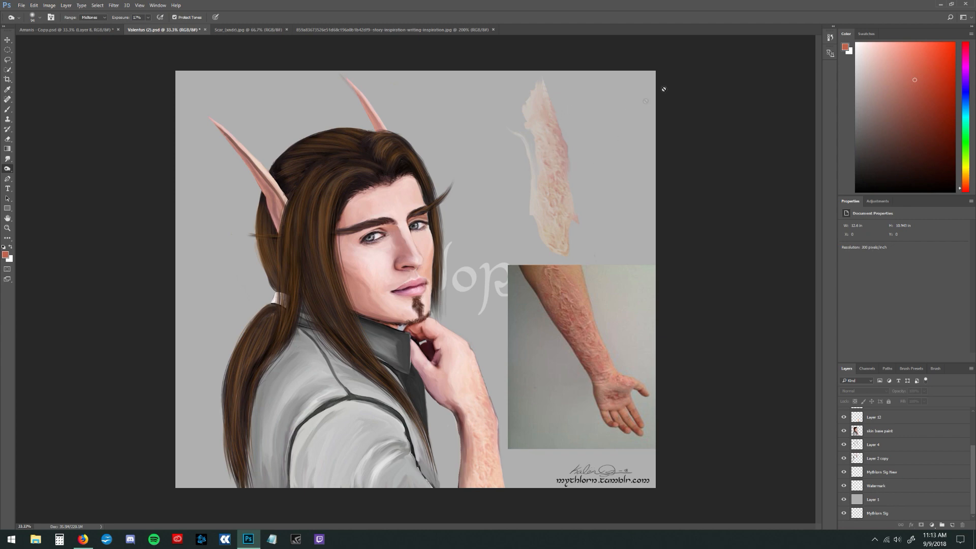
click(914, 431)
scroll(974, 466, up, 4)
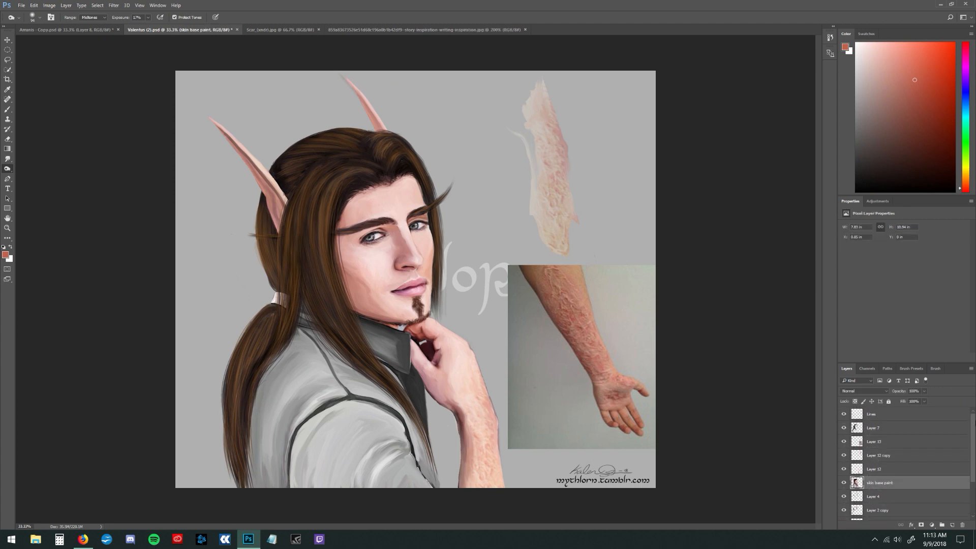
click(925, 432)
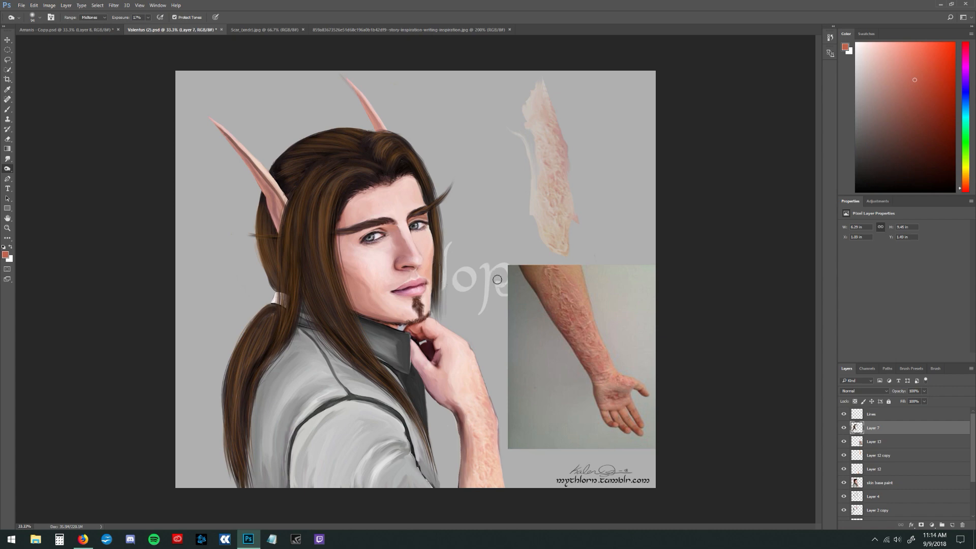
click(904, 440)
click(904, 414)
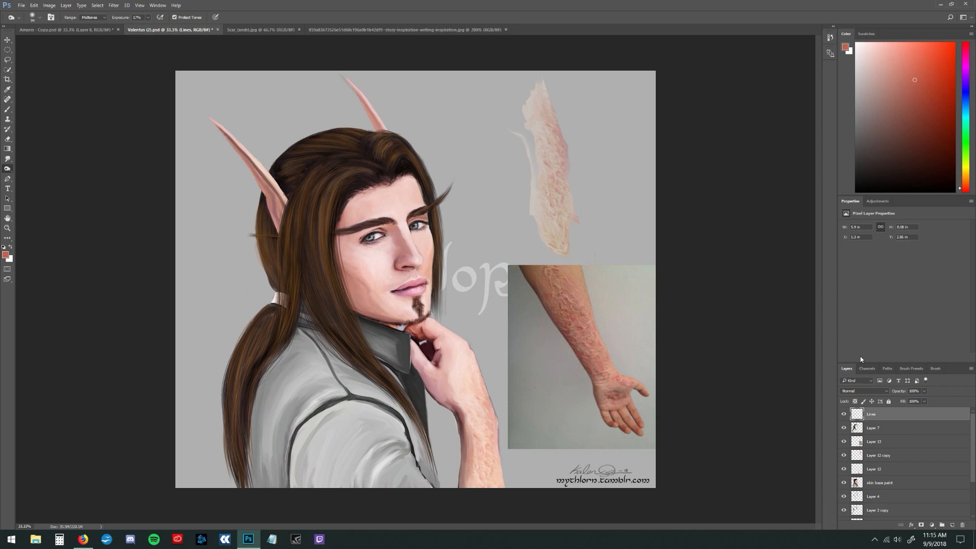
Review the two scar reference photos and return to the purple-haired character's document
click(274, 31)
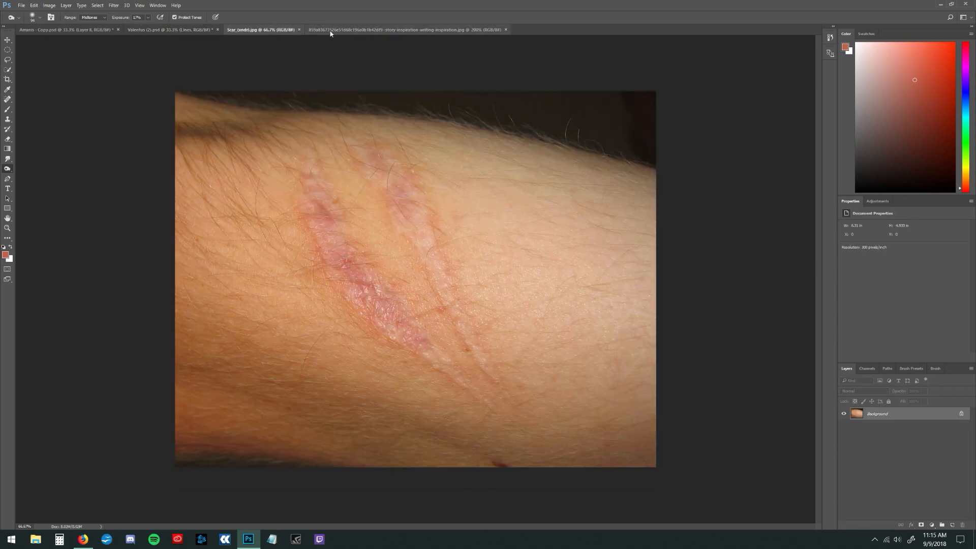
click(390, 30)
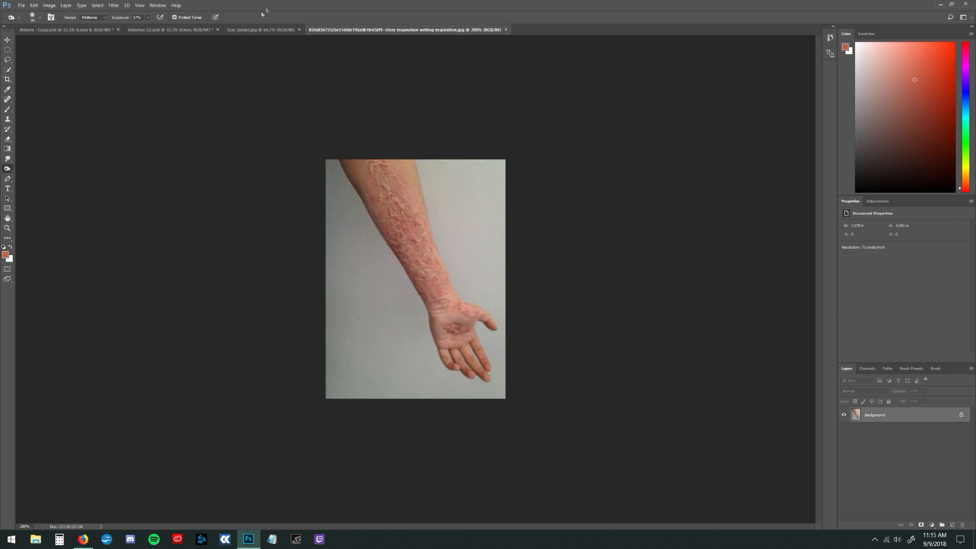
click(262, 31)
click(168, 32)
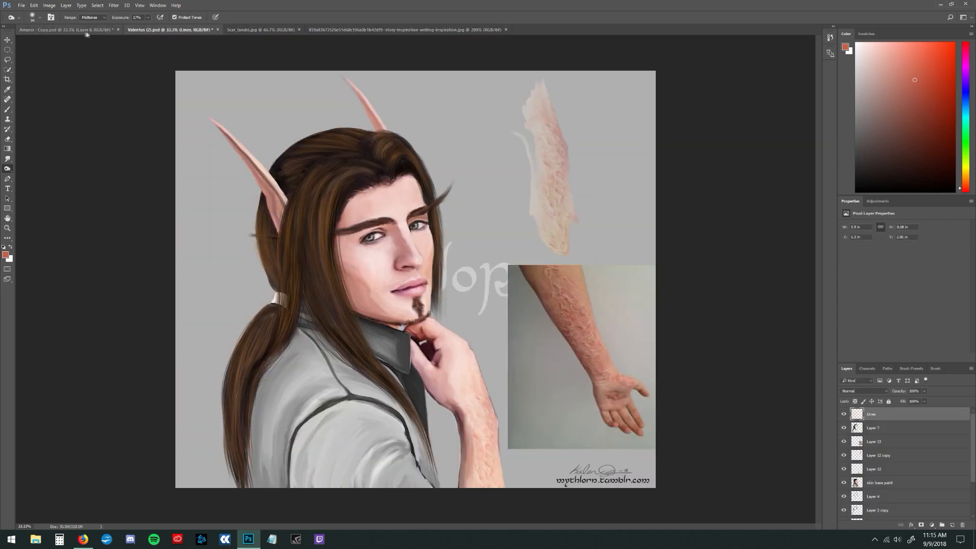
click(66, 30)
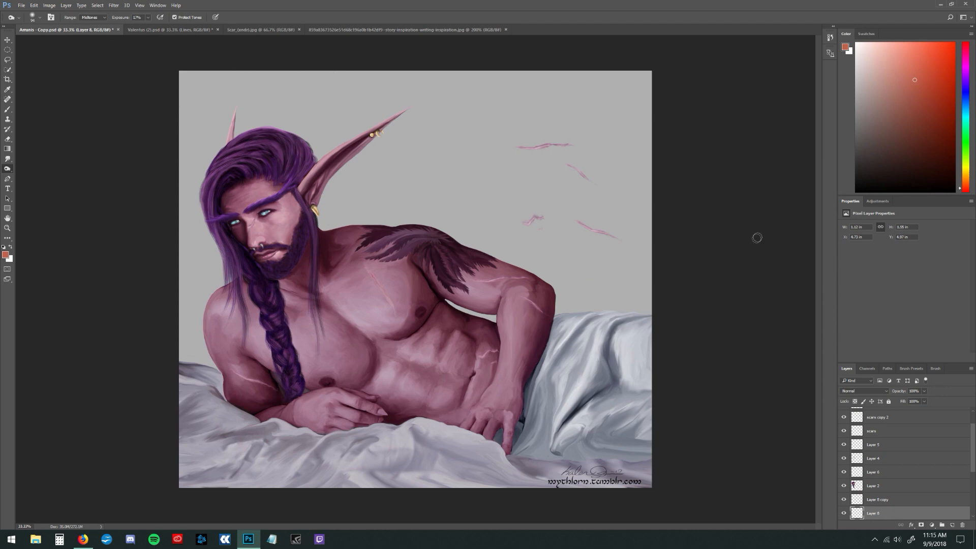